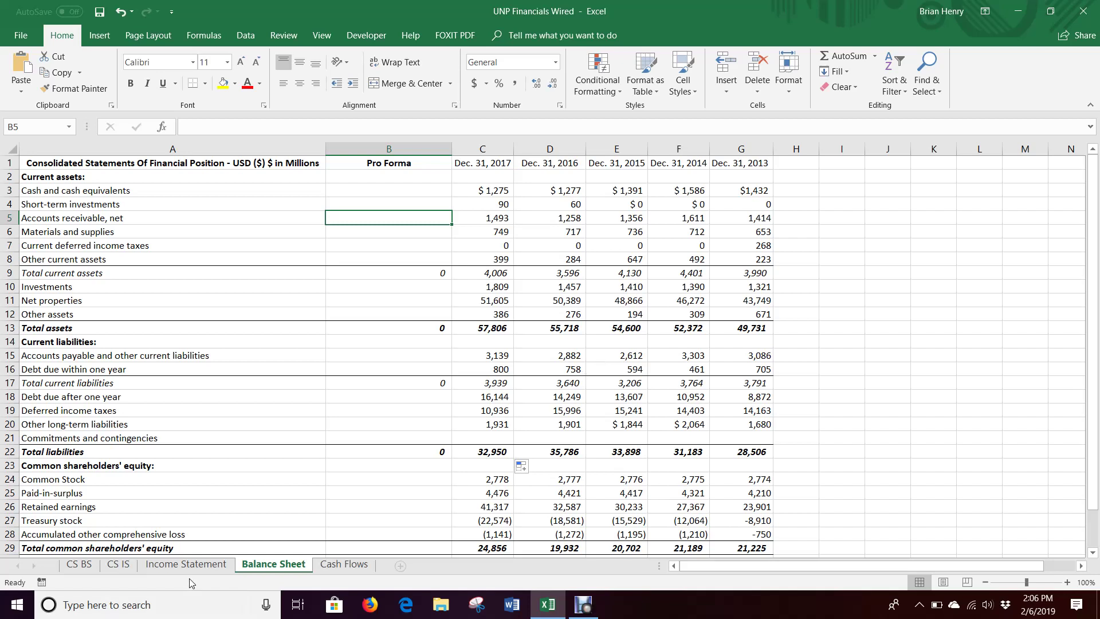
Review the Pro Forma total operating revenues and the balance sheet lines that need estimating
click(202, 568)
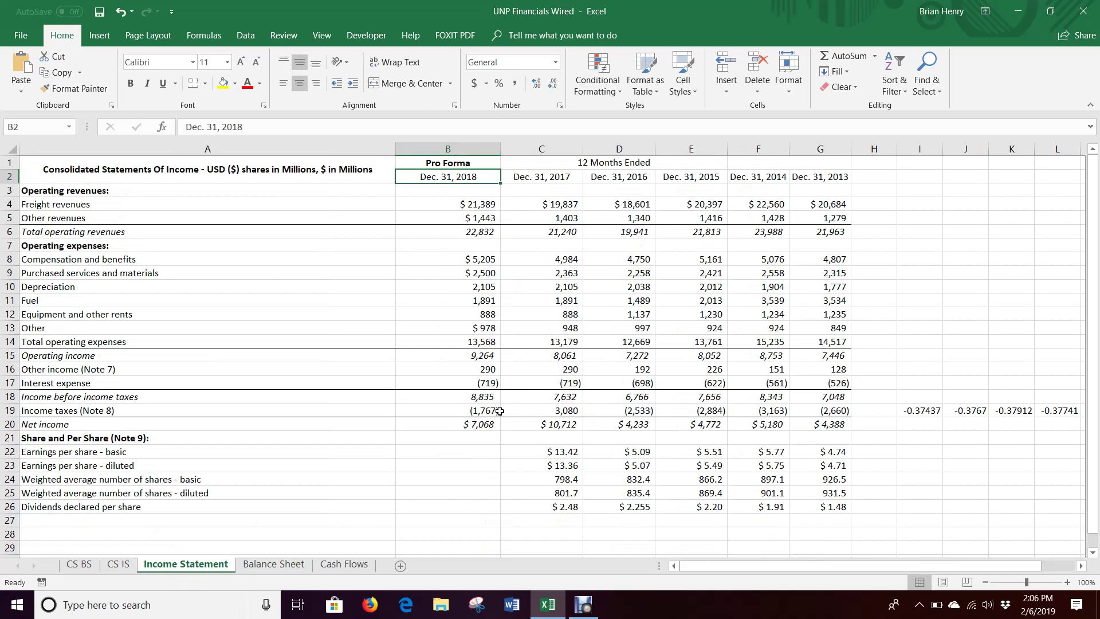
click(467, 226)
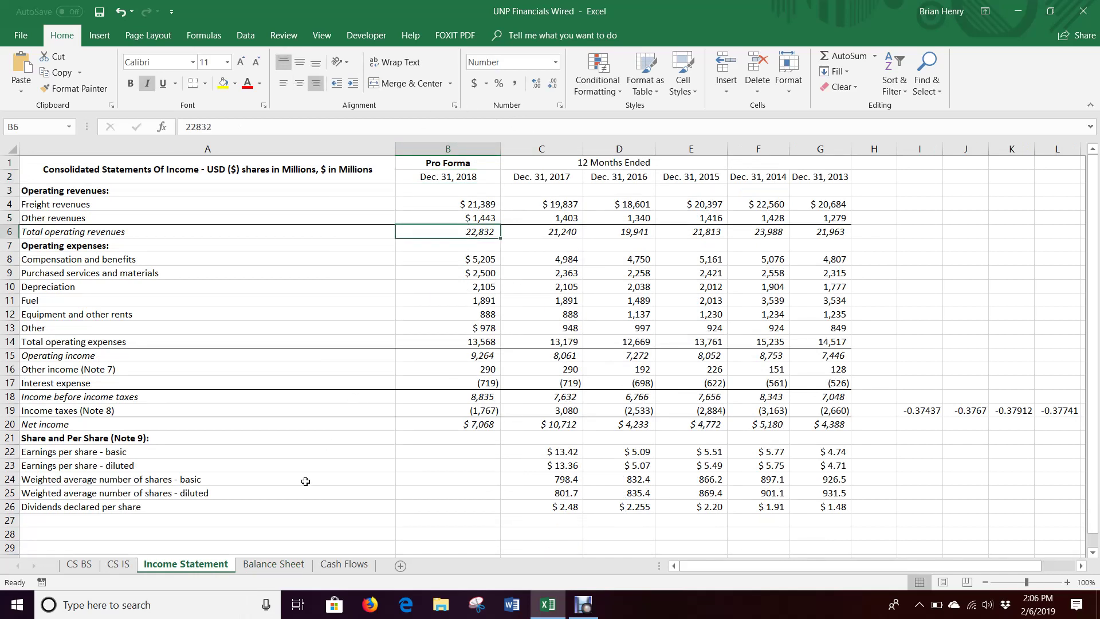
click(286, 566)
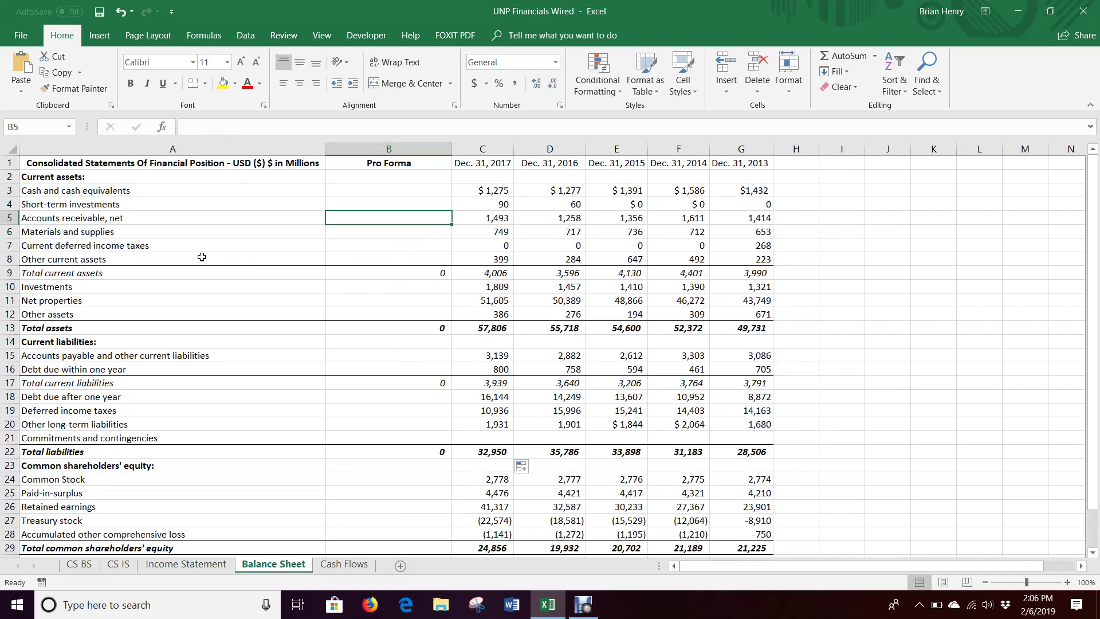
click(189, 224)
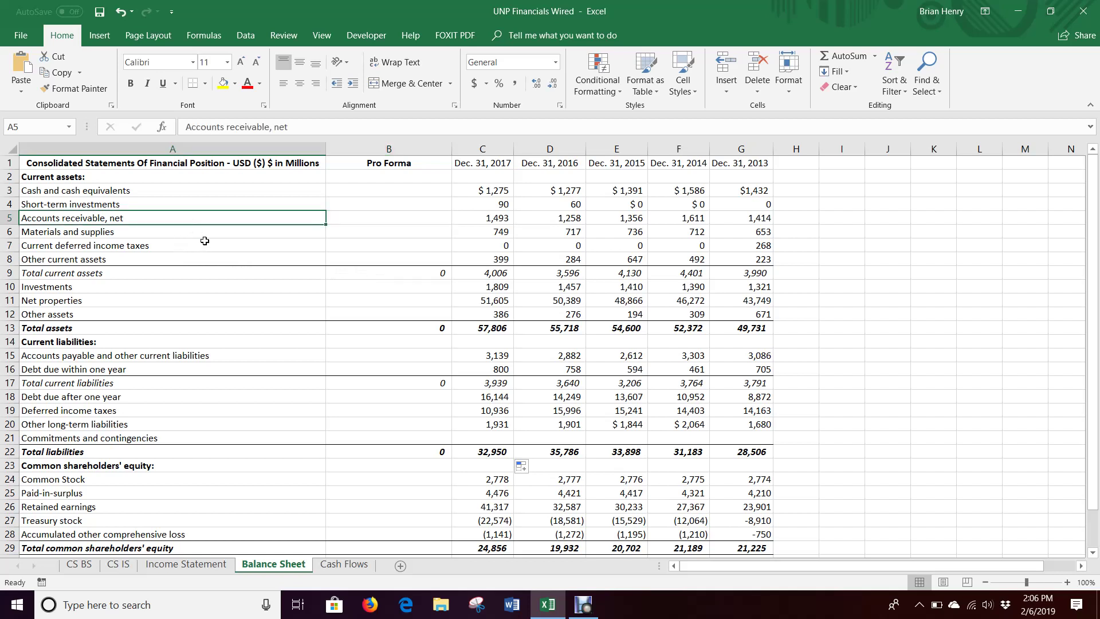
click(203, 245)
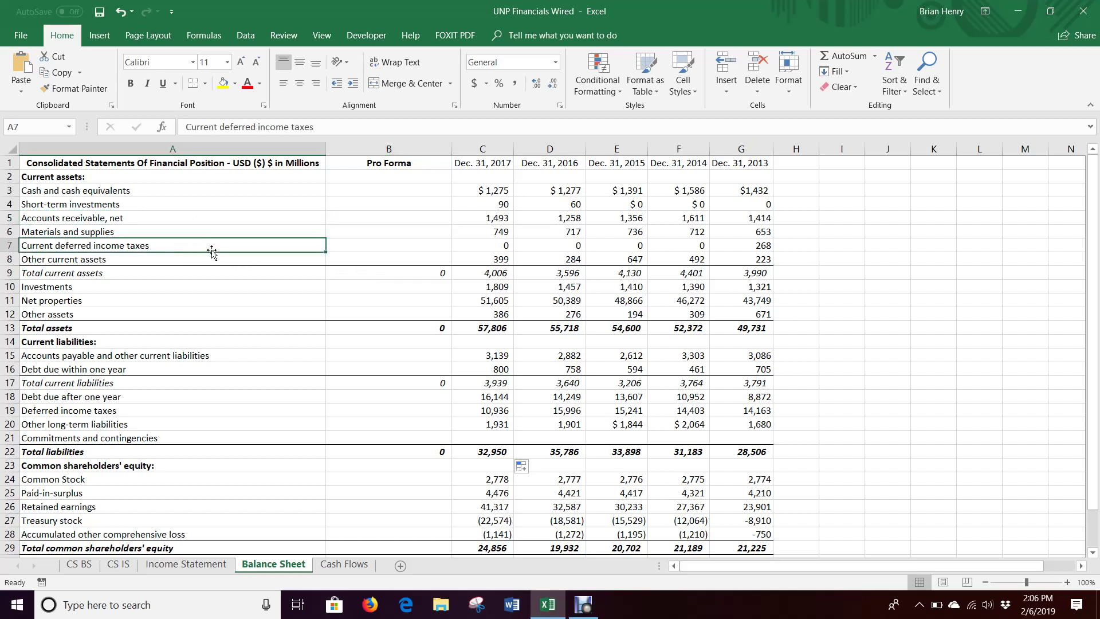
click(149, 233)
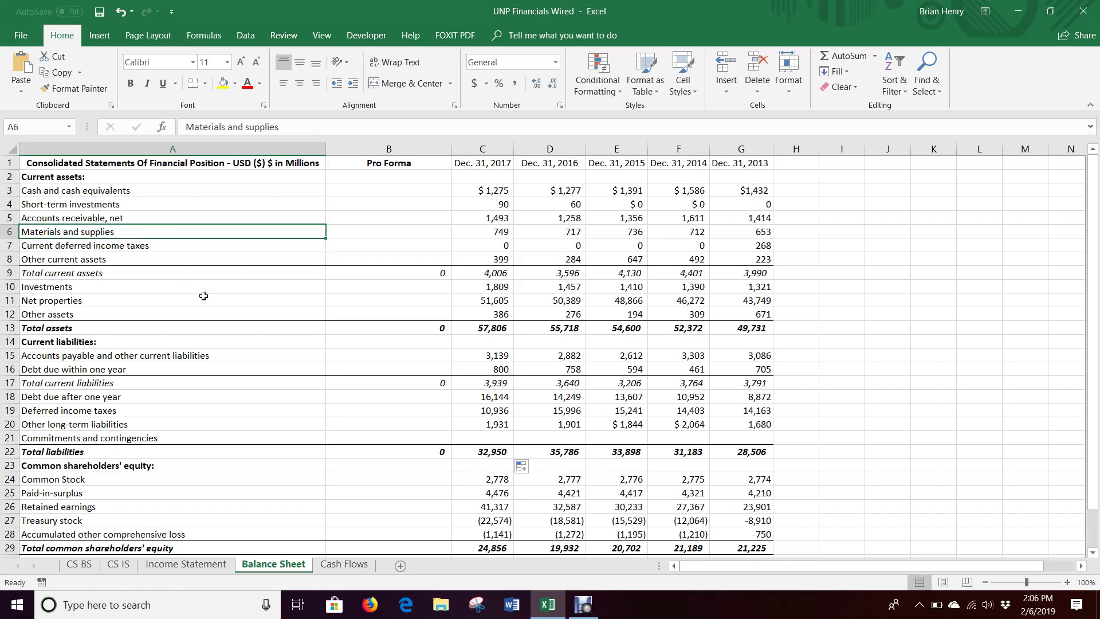
scroll(101, 435, down, 2)
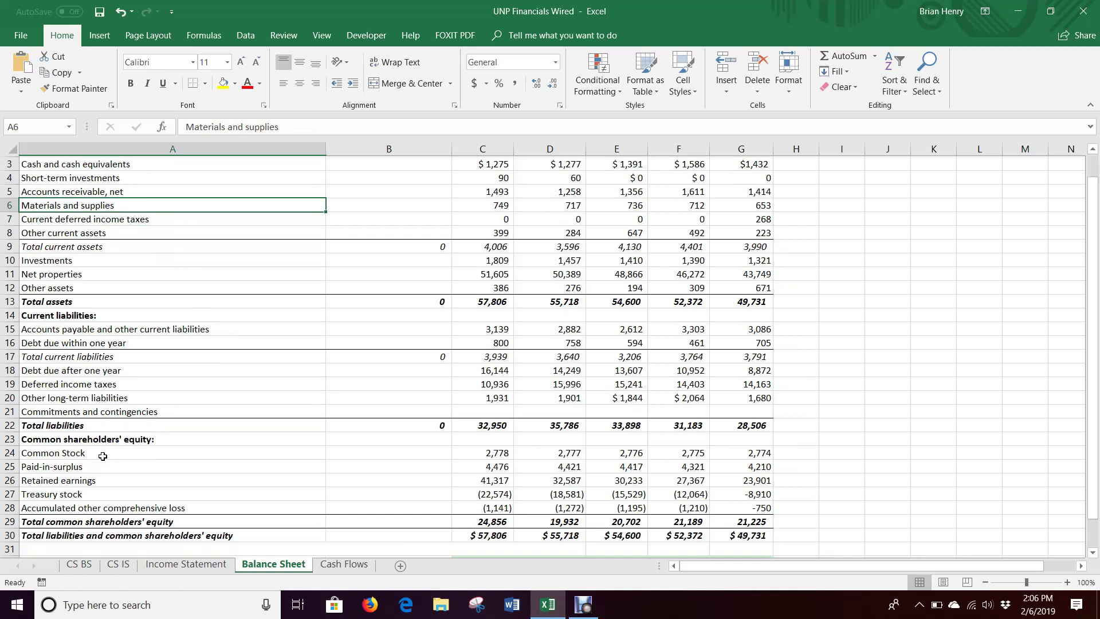
click(98, 288)
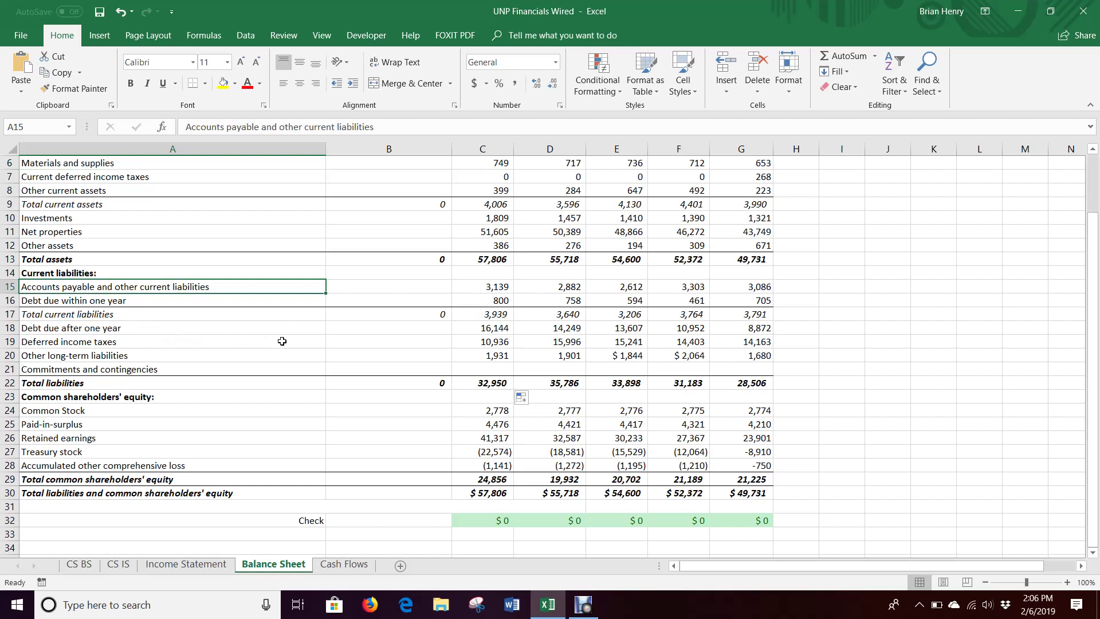
scroll(282, 341, up, 2)
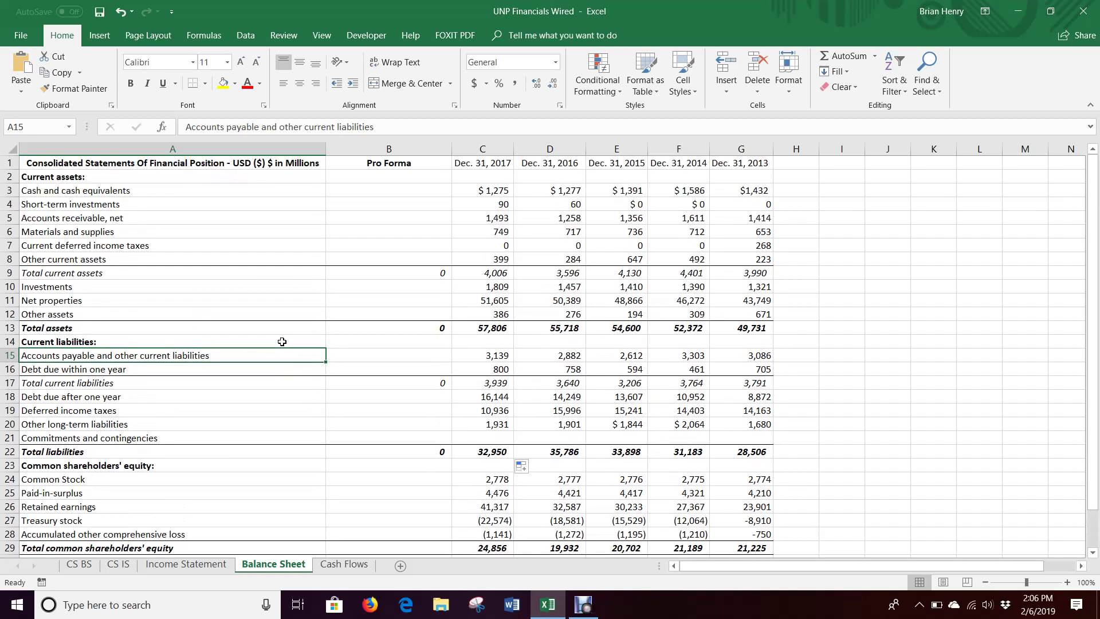
click(169, 193)
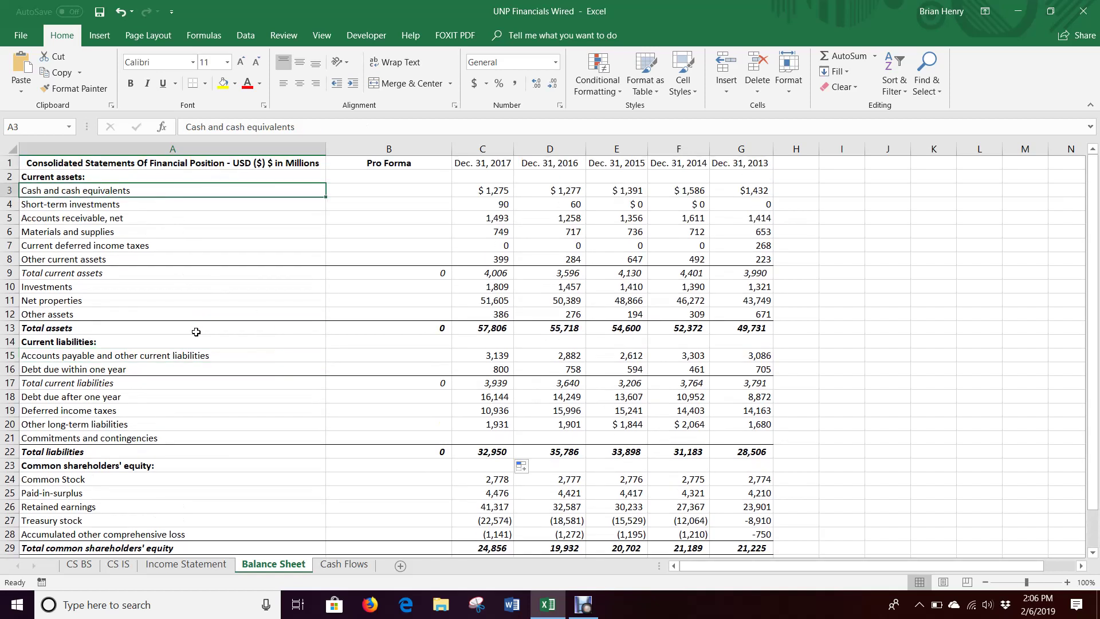
click(94, 302)
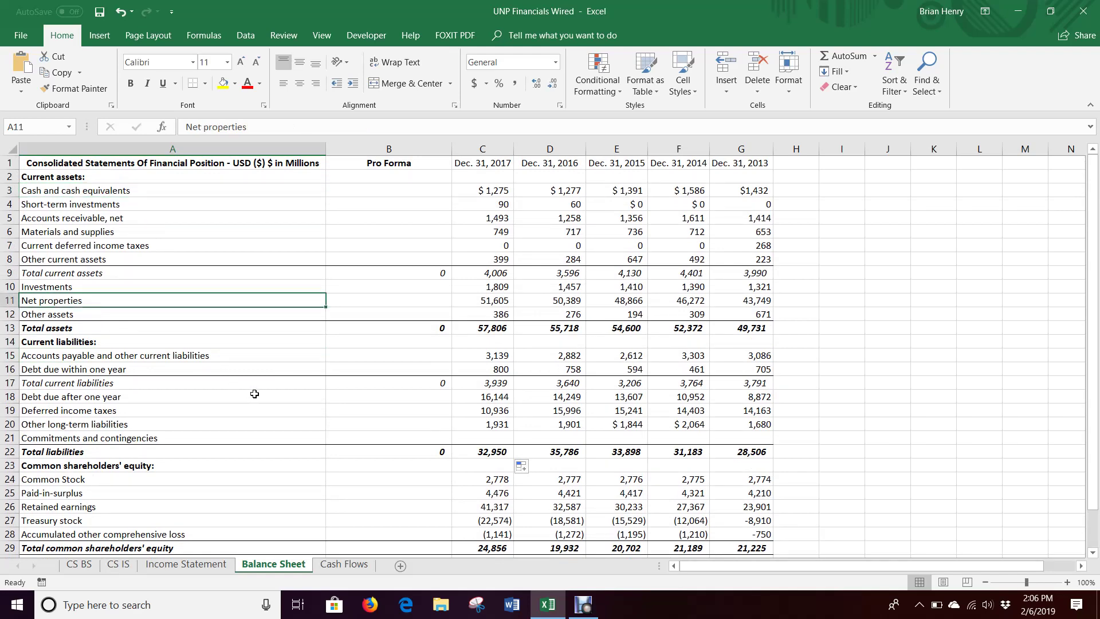
scroll(255, 393, down, 2)
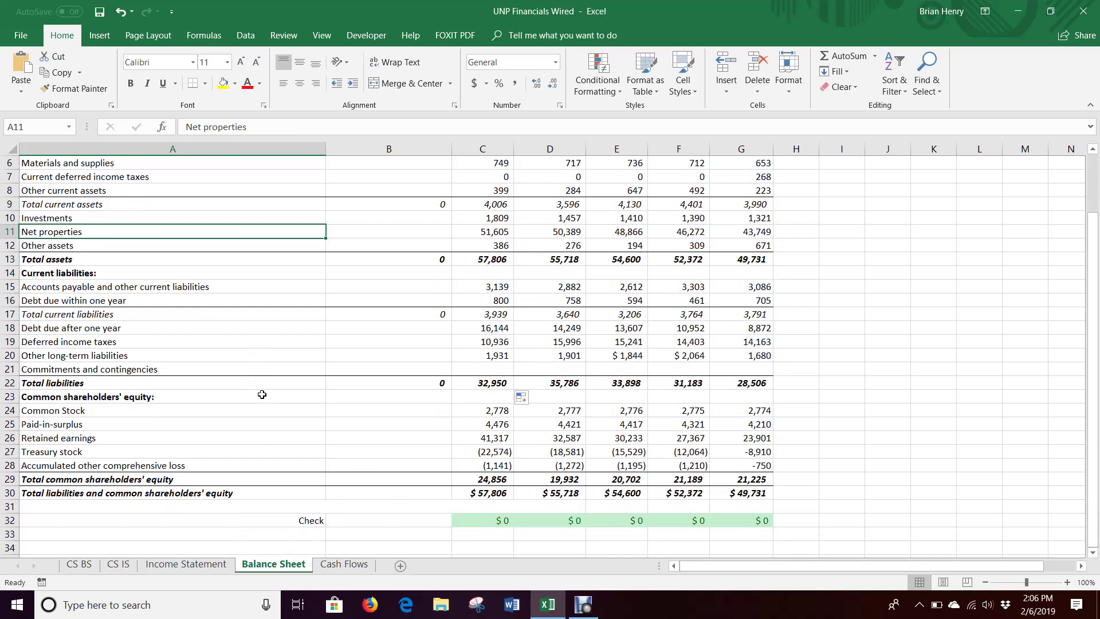
scroll(468, 281, up, 2)
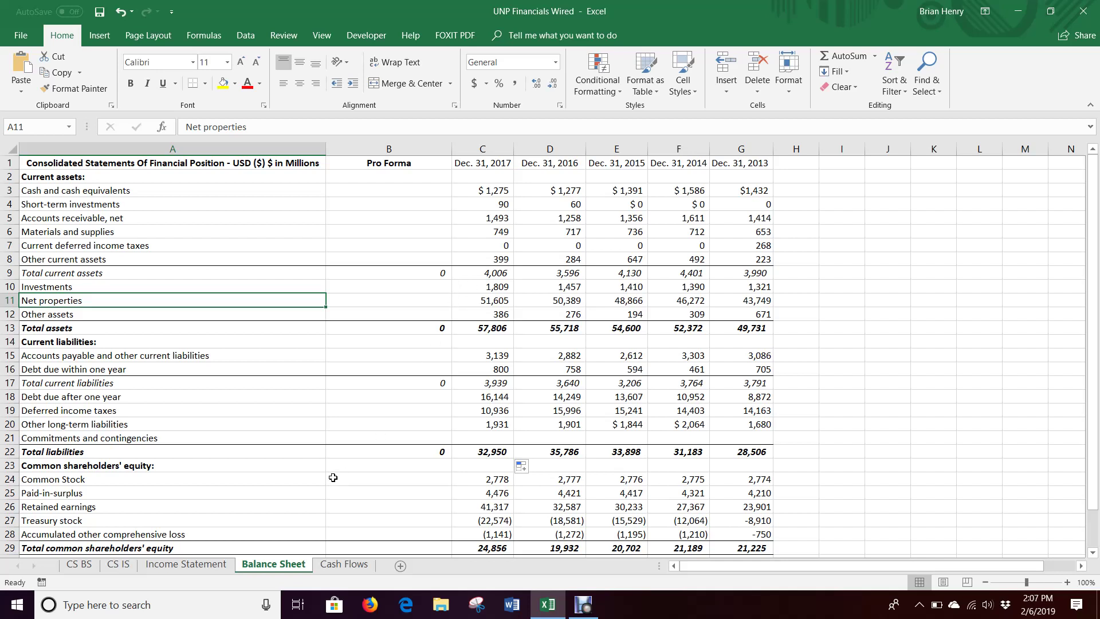
In B5, start the formula =average(C5,D5,E5,F5,G5)* for Pro Forma receivables
click(422, 214)
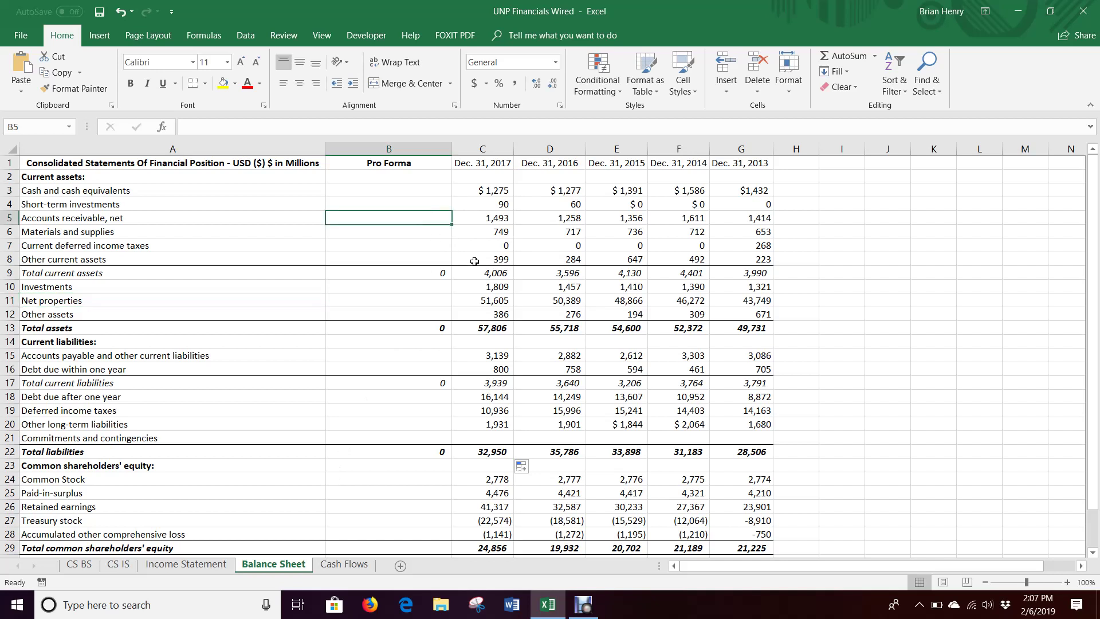
text(=avera)
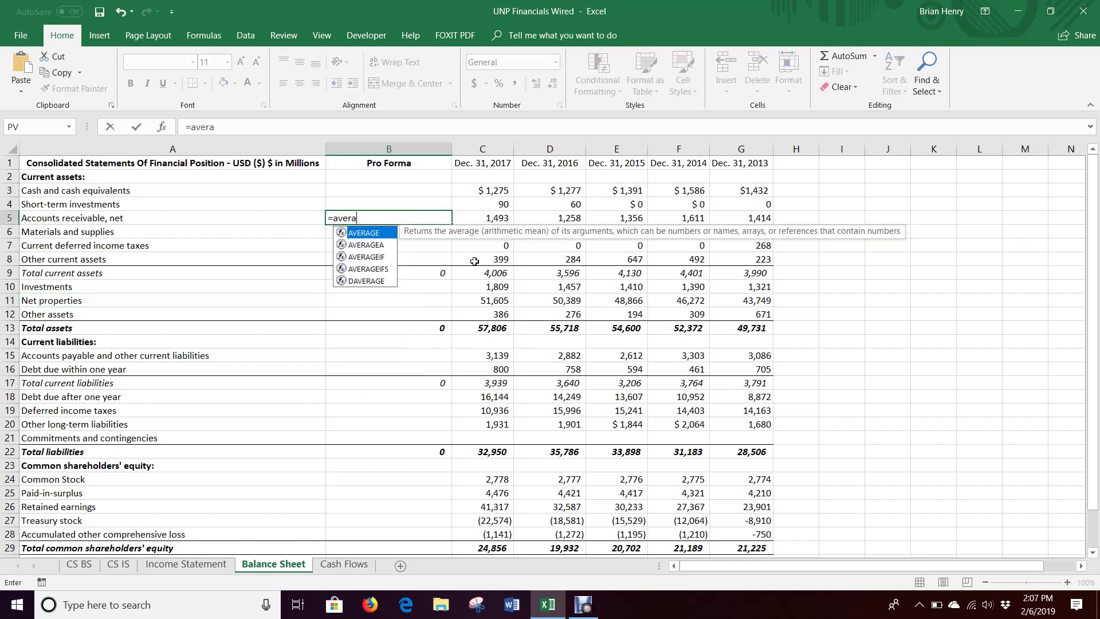
text(ge()
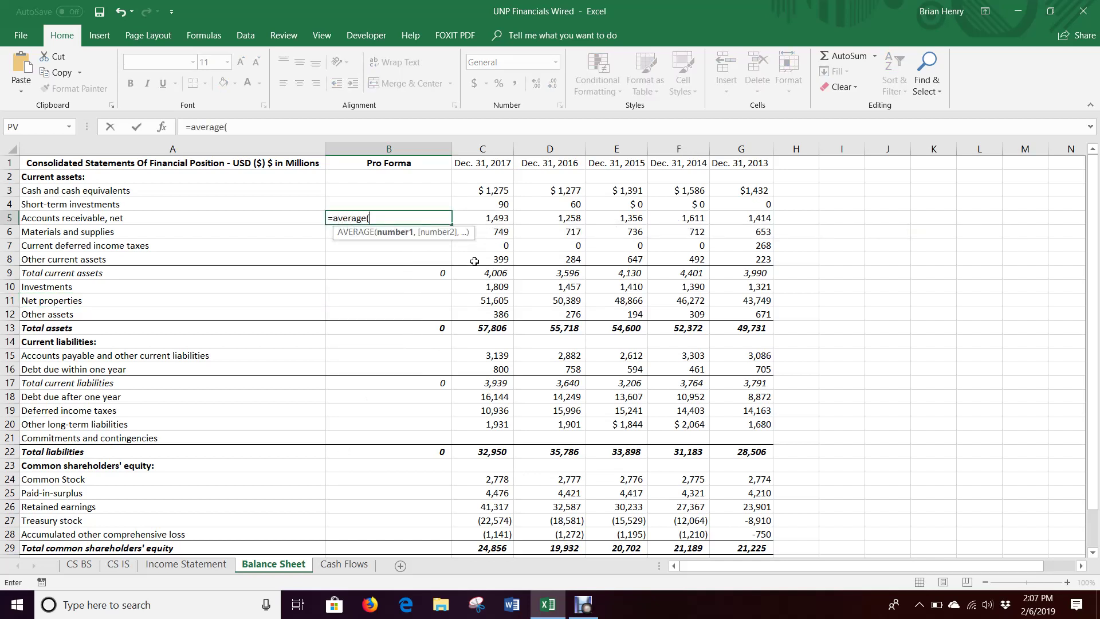
click(504, 218)
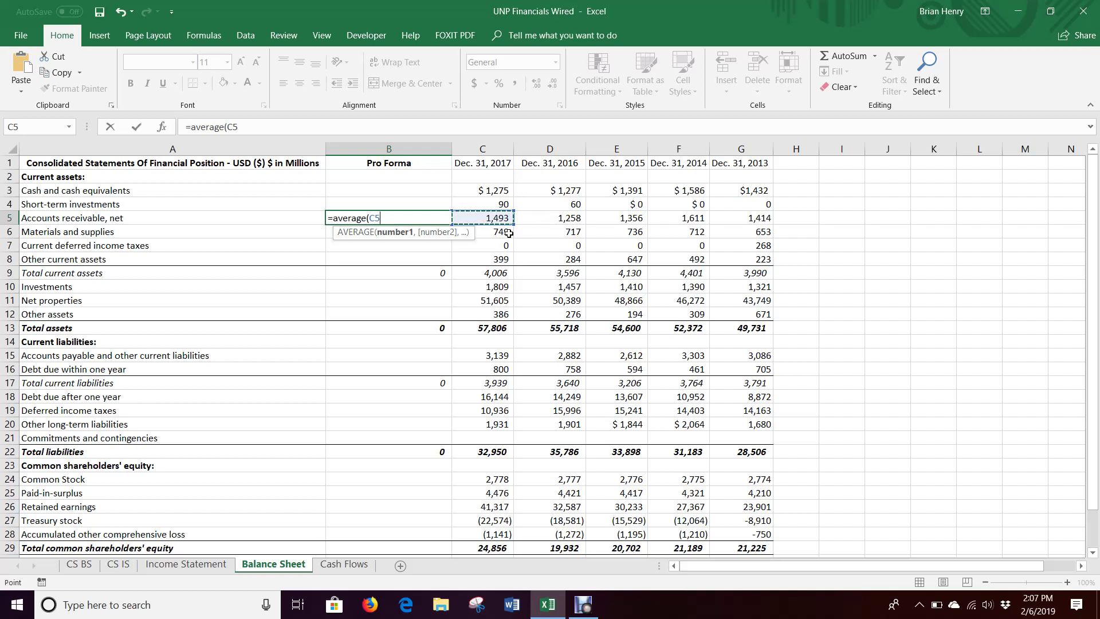
text(,)
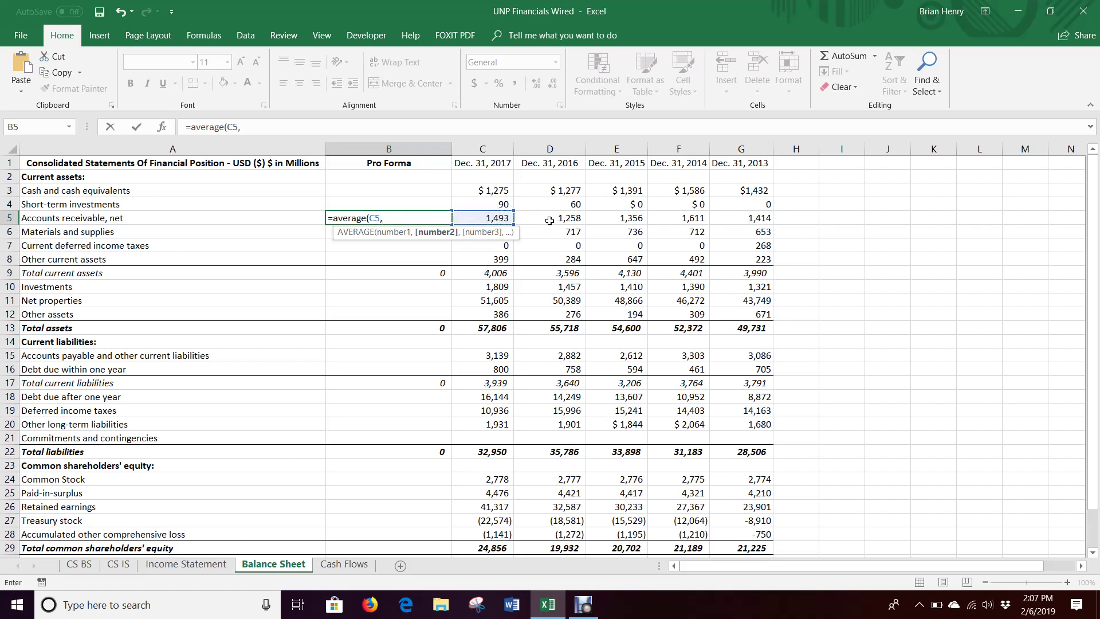
click(548, 220)
text(,)
click(623, 217)
text(,)
click(683, 216)
text(,)
click(734, 218)
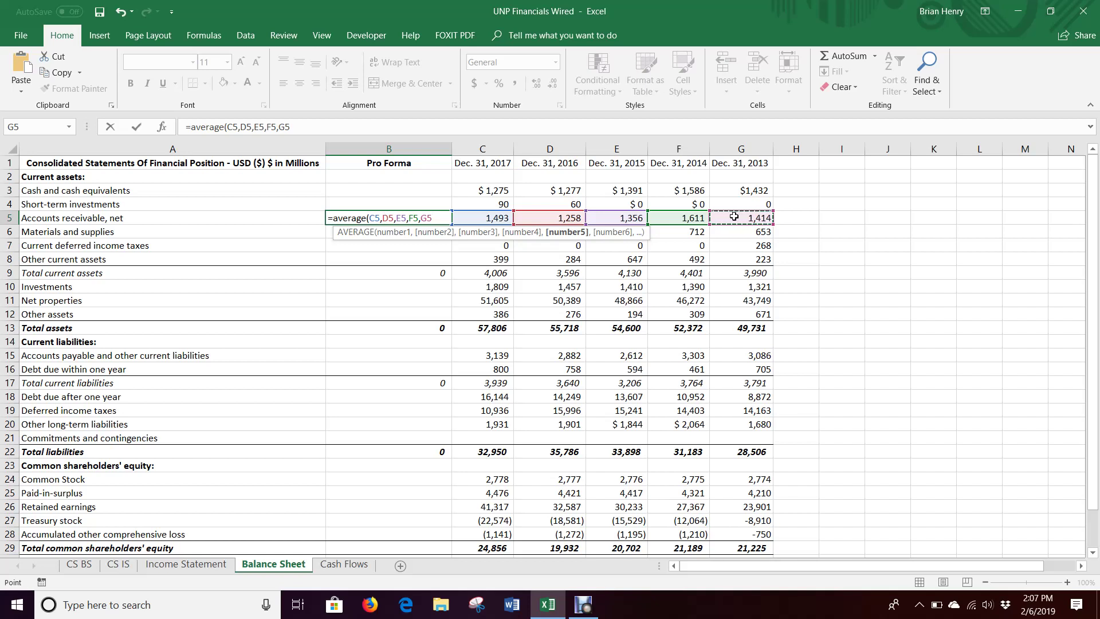
text())
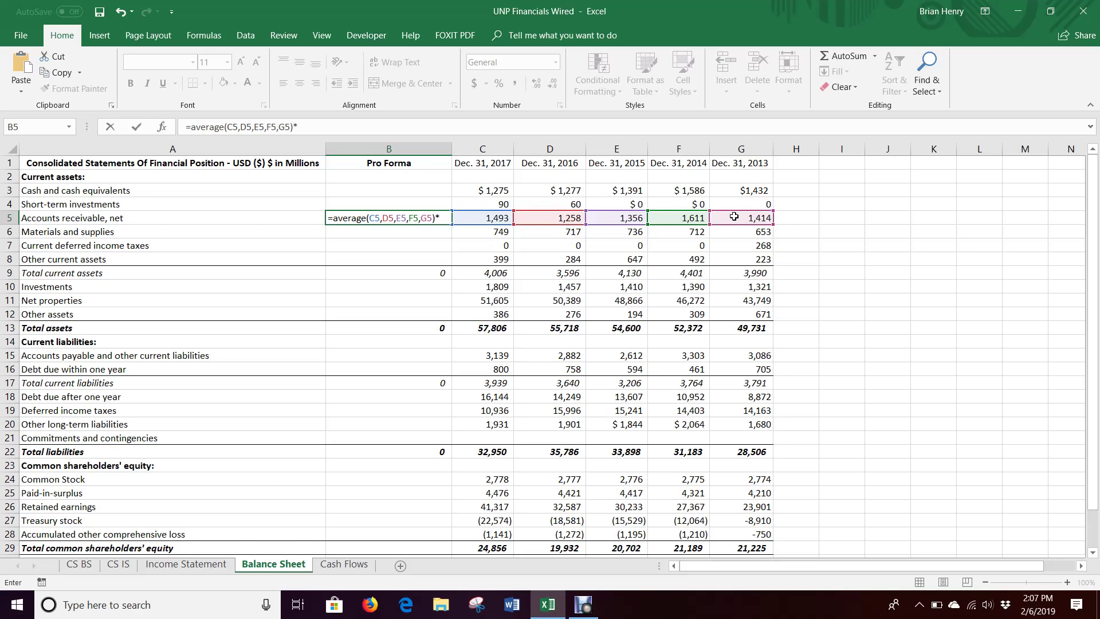
text(*)
Multiply by 'Income Statement'!$B$6, and divide C5 and D5 by their absolute 2017 and 2016 revenues
click(186, 563)
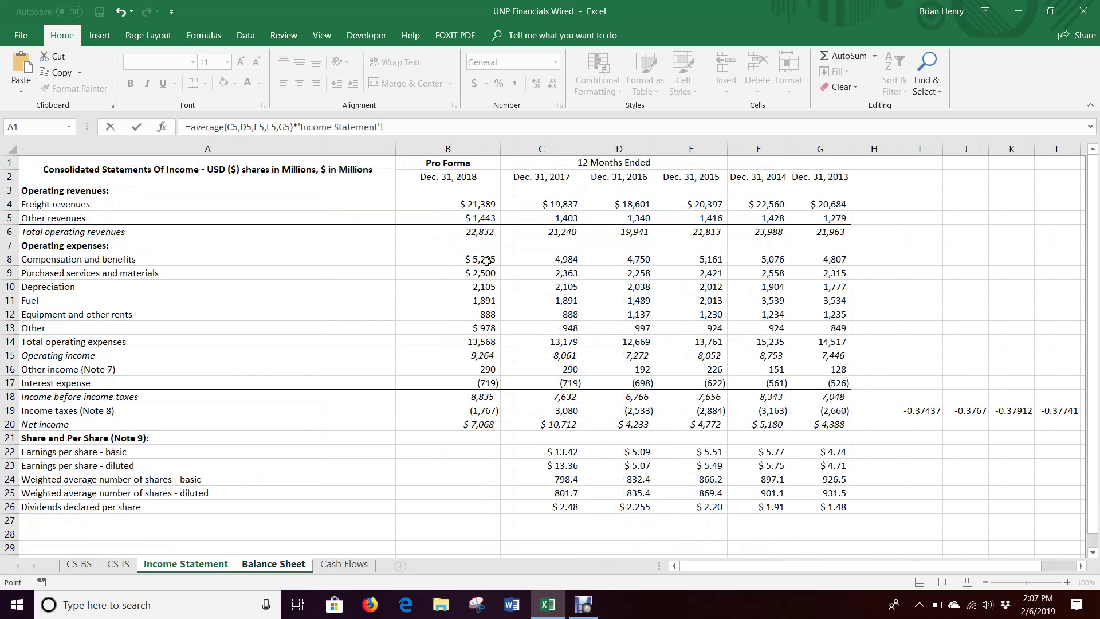
click(467, 235)
key(F4)
click(237, 127)
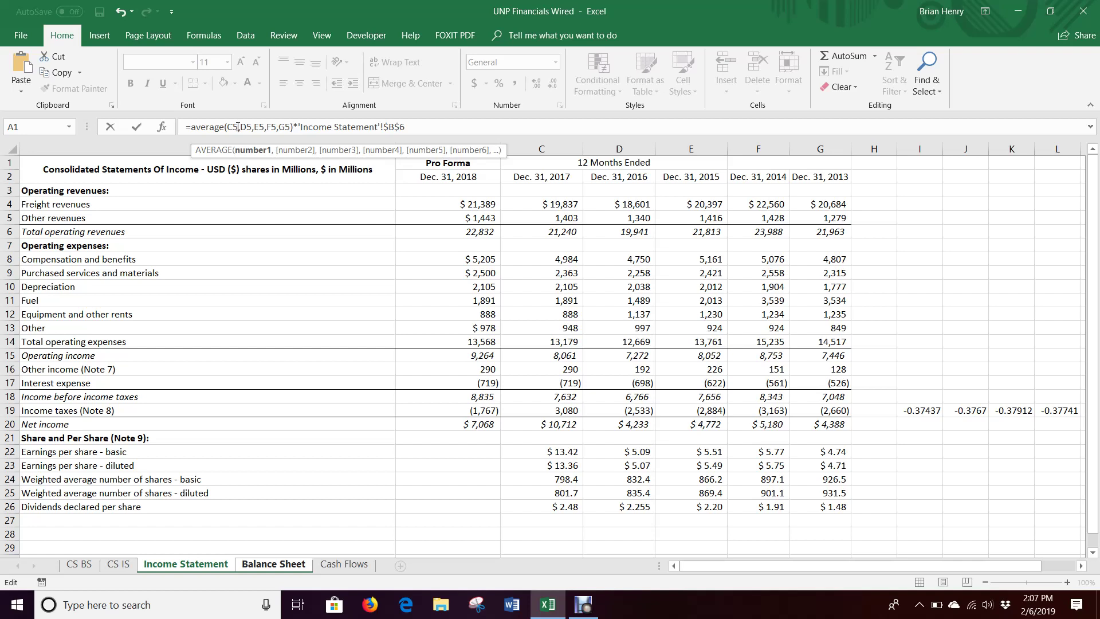
text(/)
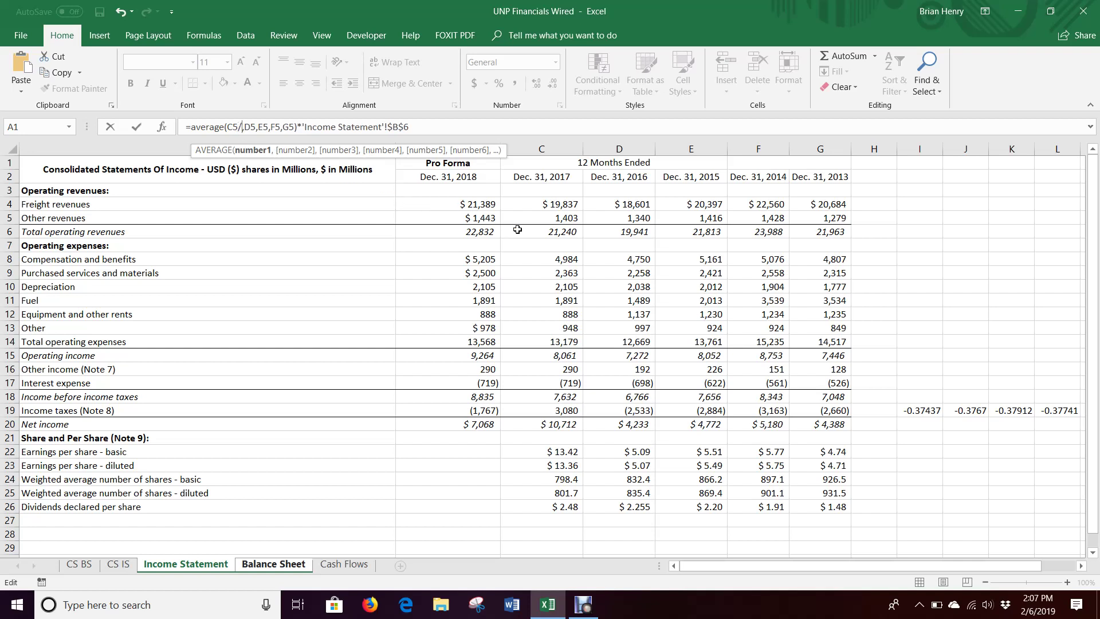
click(549, 233)
key(F4)
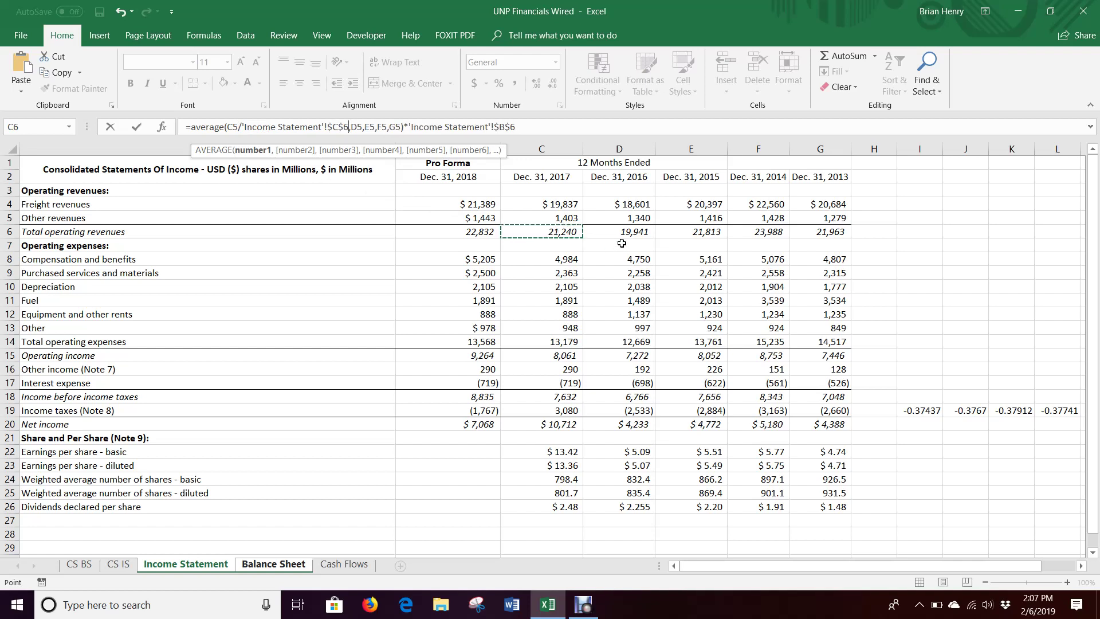
click(364, 128)
text(/)
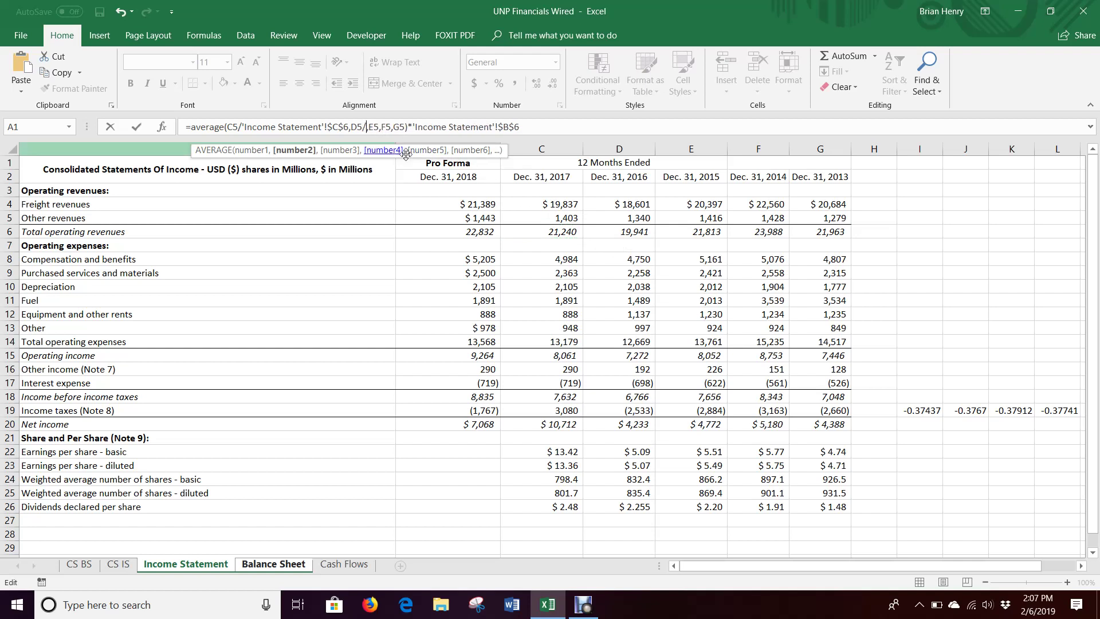
click(610, 234)
key(F4)
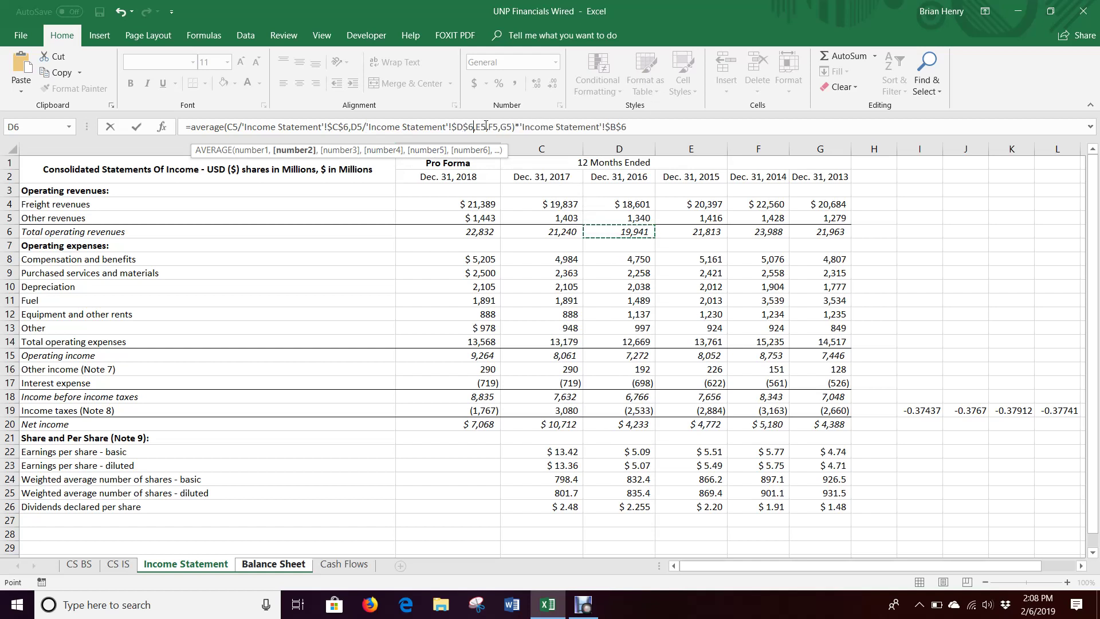
Divide E5, F5 and G5 by their absolute revenue references and enter, giving 1493.588861
click(486, 126)
text(/)
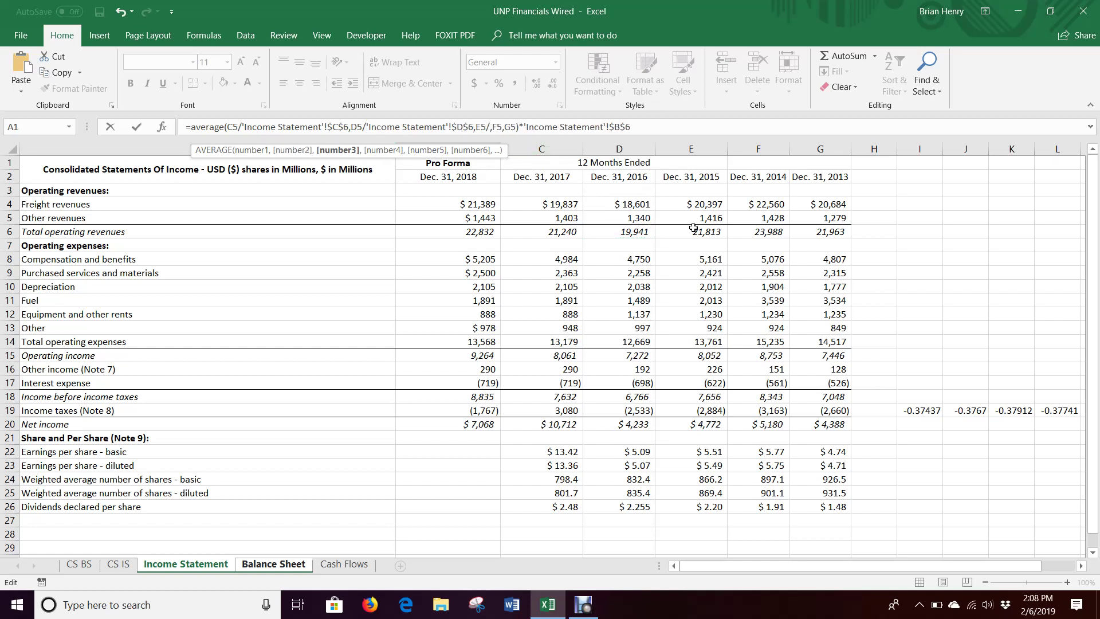
click(695, 230)
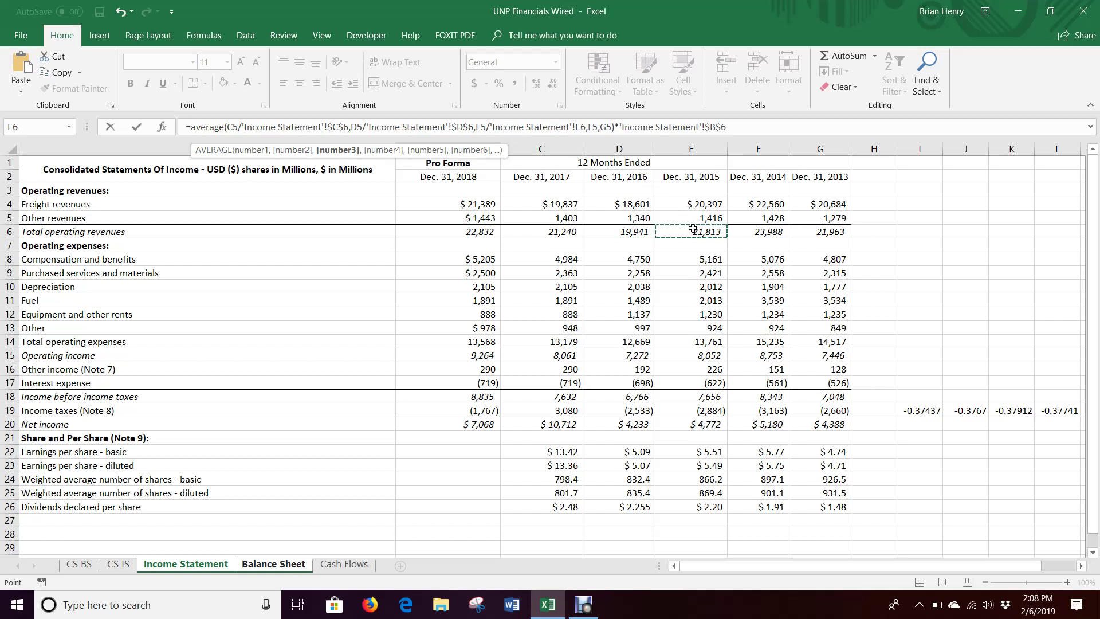
key(F4)
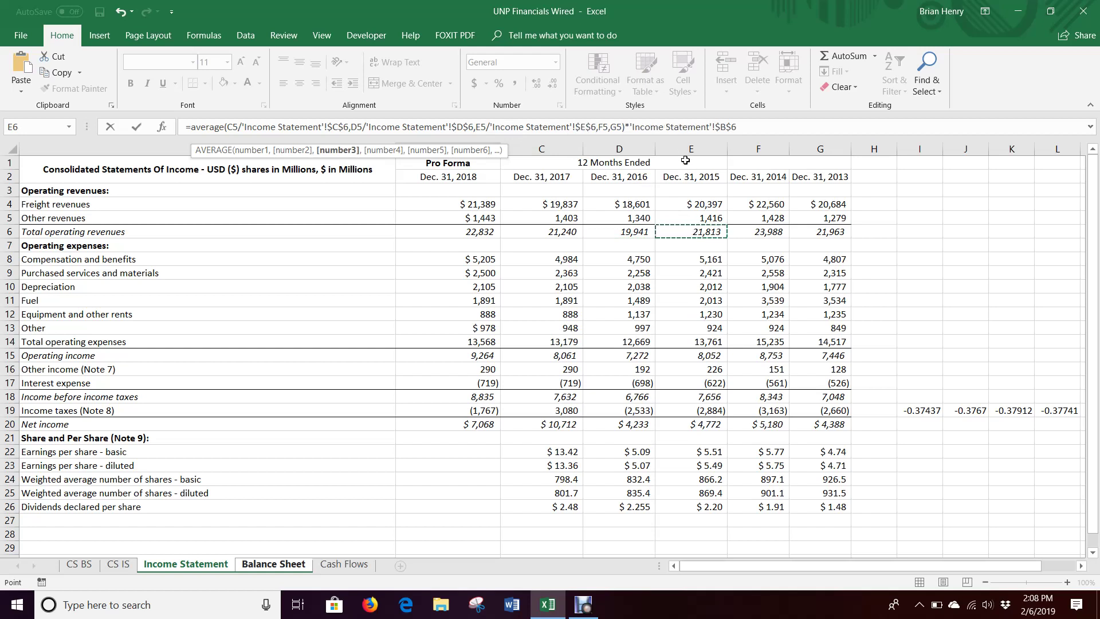
click(608, 127)
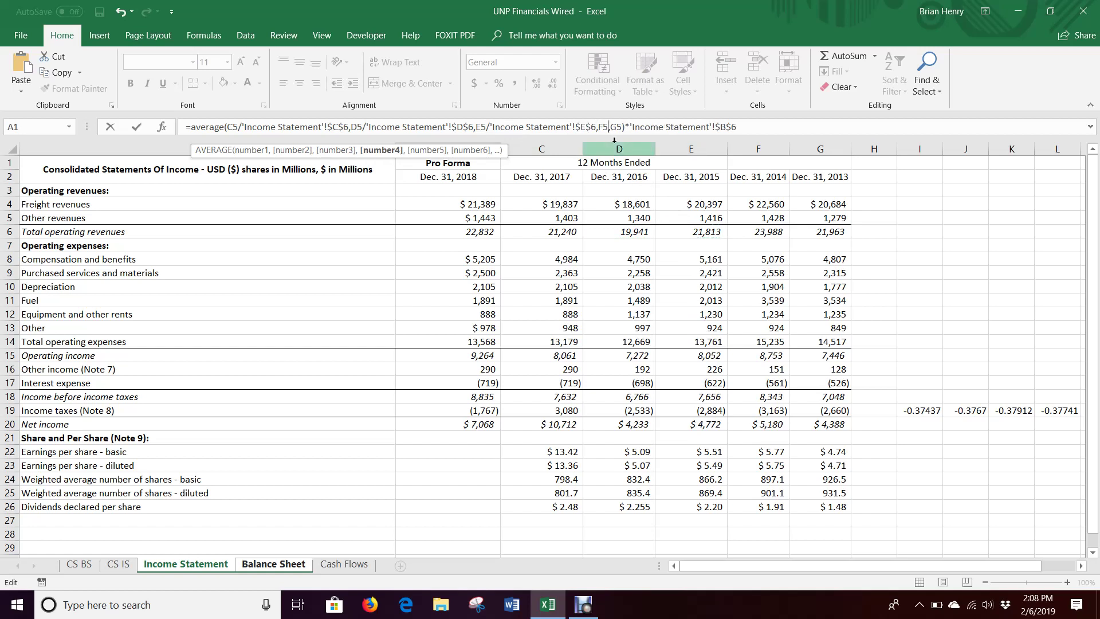
text(/)
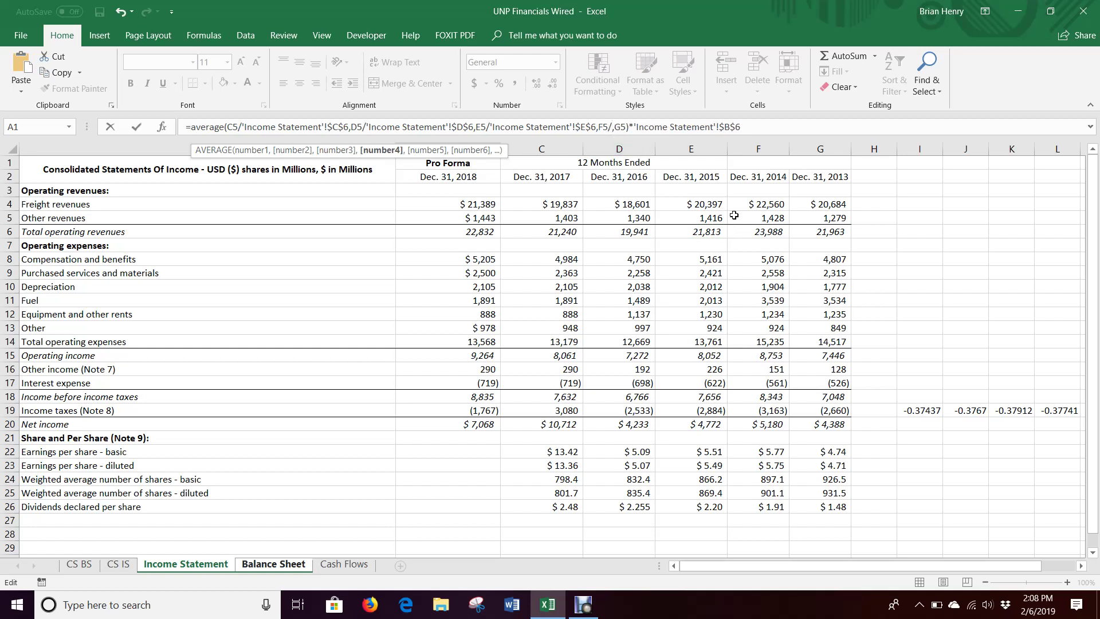
click(761, 233)
key(F4)
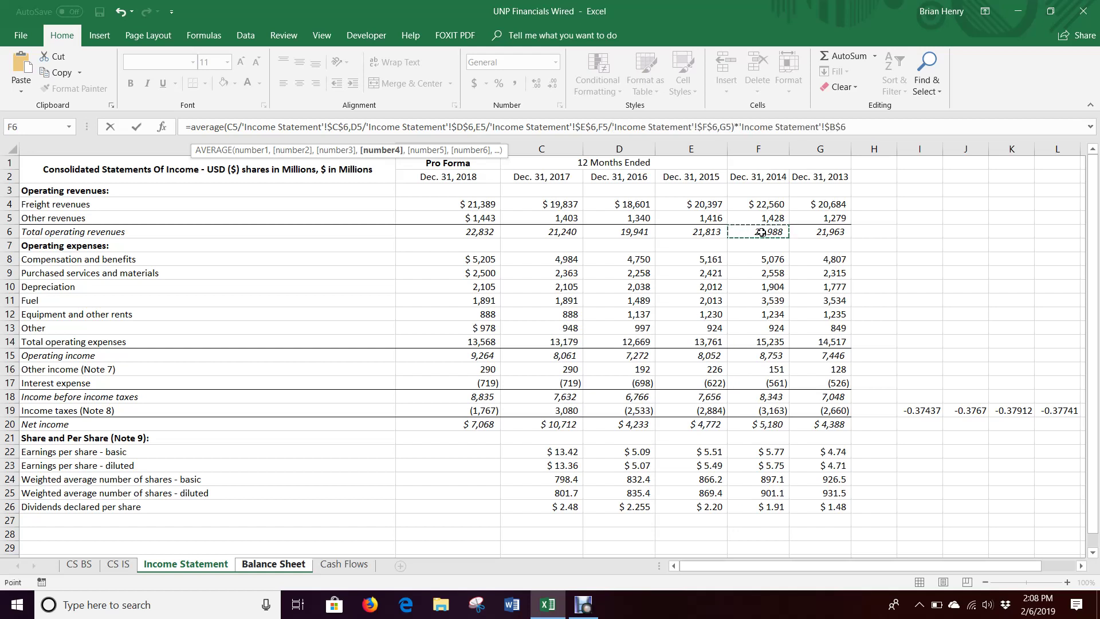
click(731, 128)
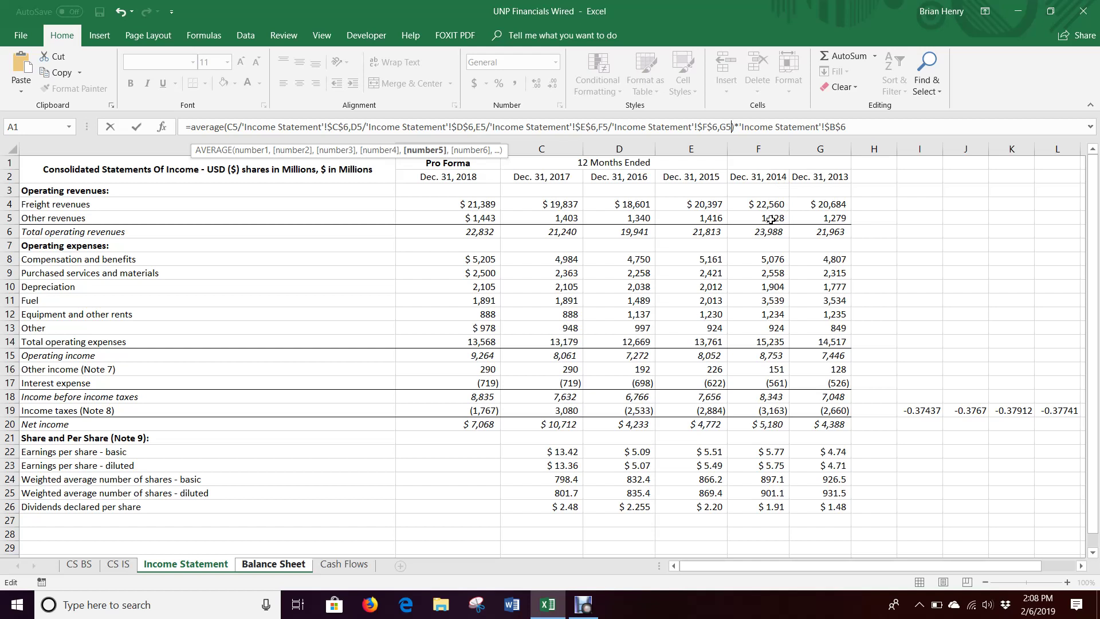
text(/)
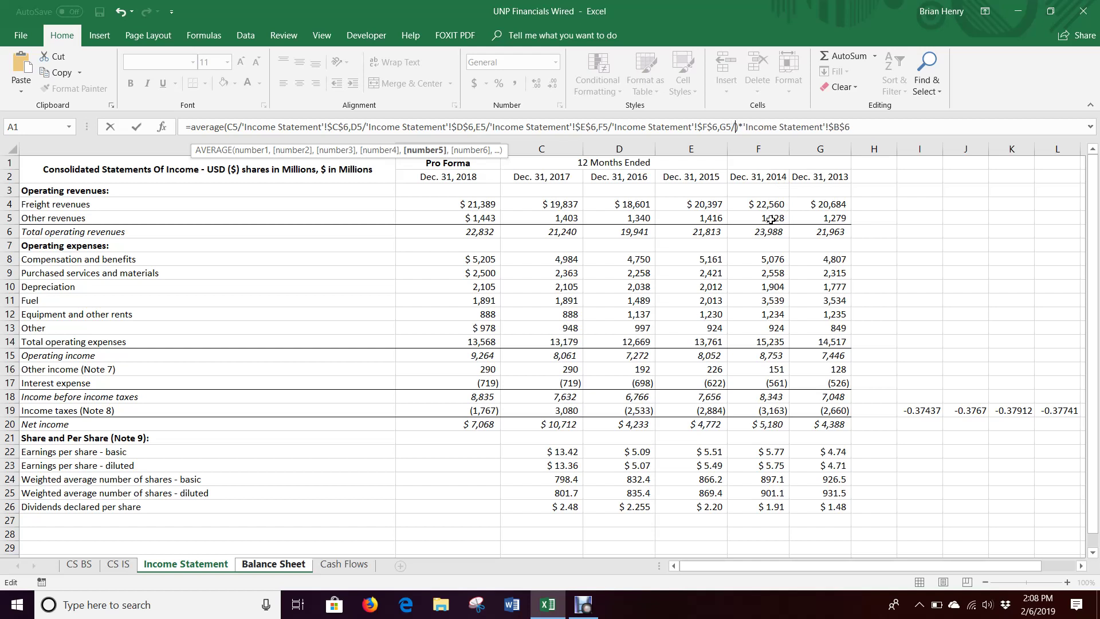
click(816, 232)
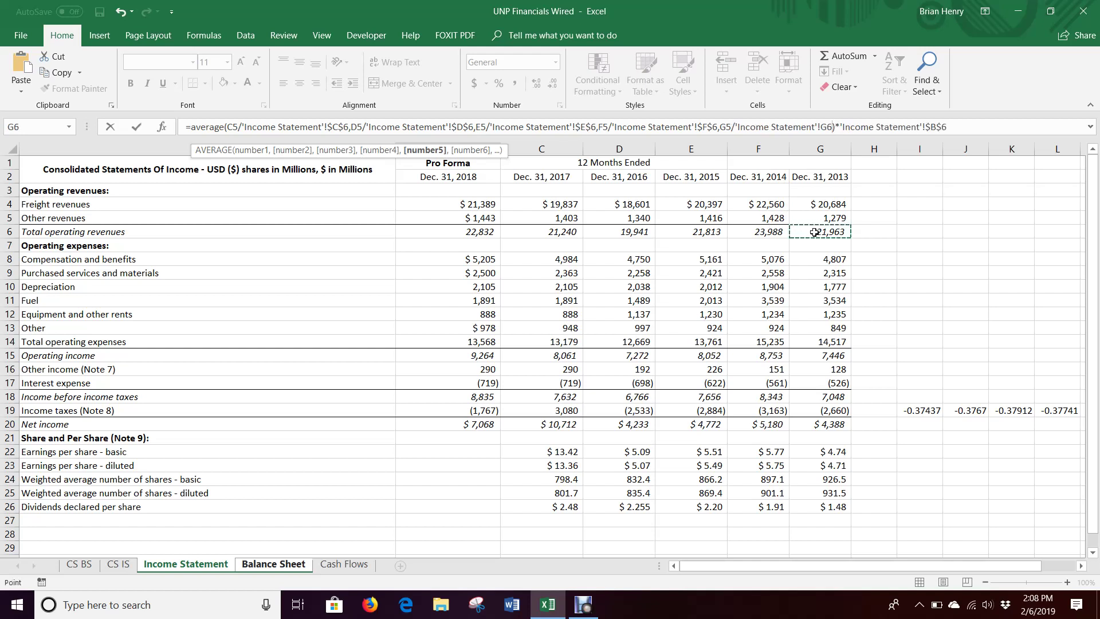
key(F4)
key(Return)
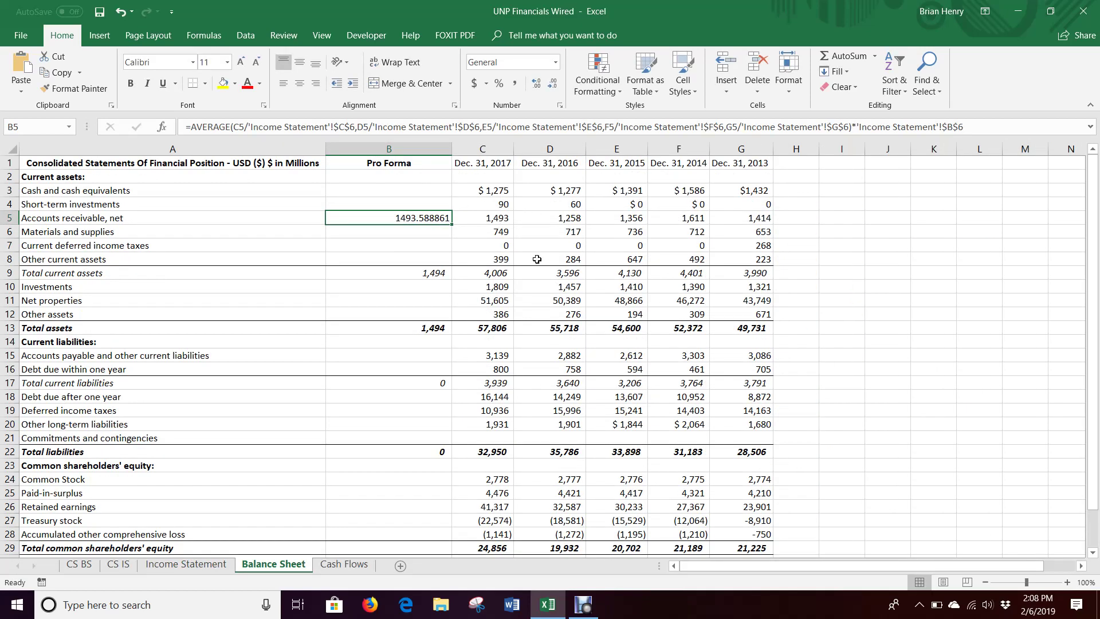
Format B5 in Comma Style with no decimals so it reads 1,494
click(551, 83)
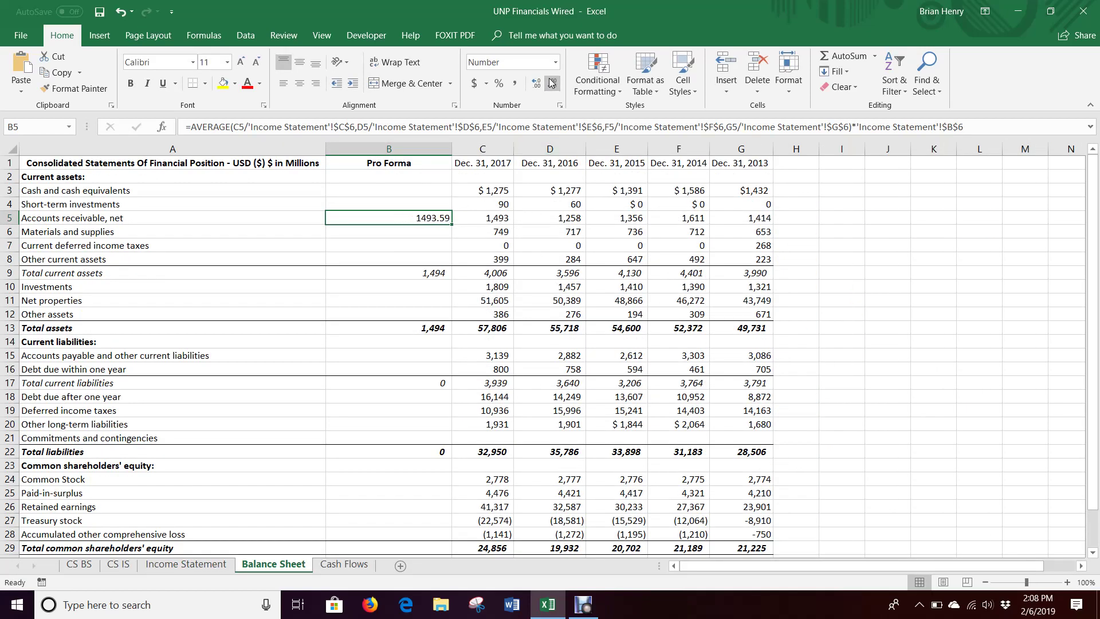
click(551, 83)
click(551, 84)
click(512, 85)
click(551, 83)
click(551, 83)
Copy the B5 formula into B6 and B15, giving materials 751 and accounts payable 3,152
key(ctrl+c)
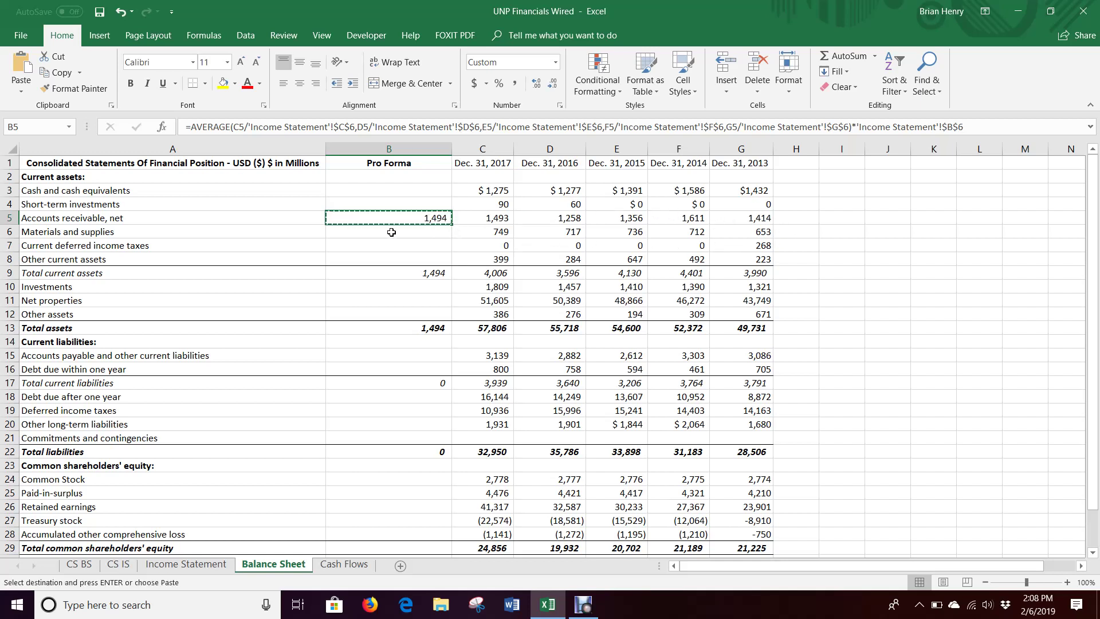
click(391, 232)
key(ctrl+v)
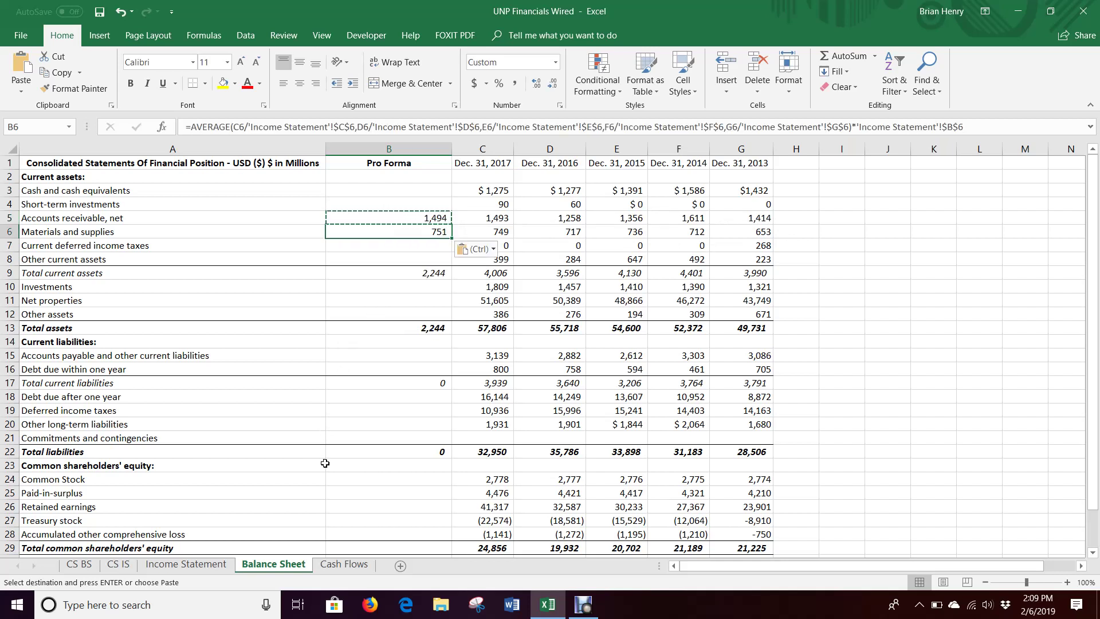
click(404, 358)
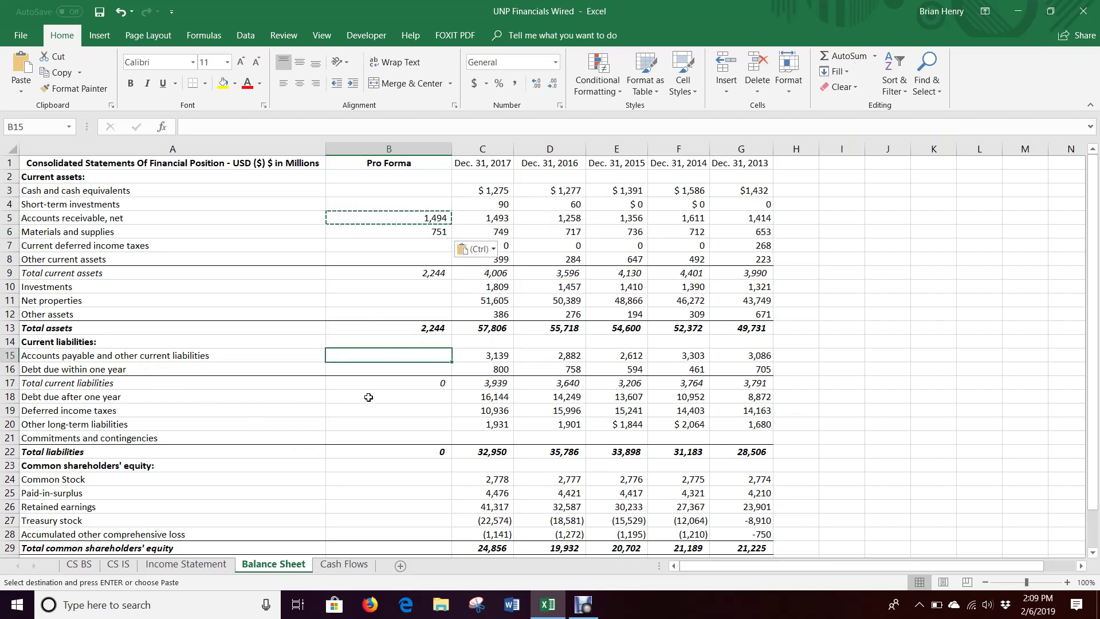
key(ctrl+v)
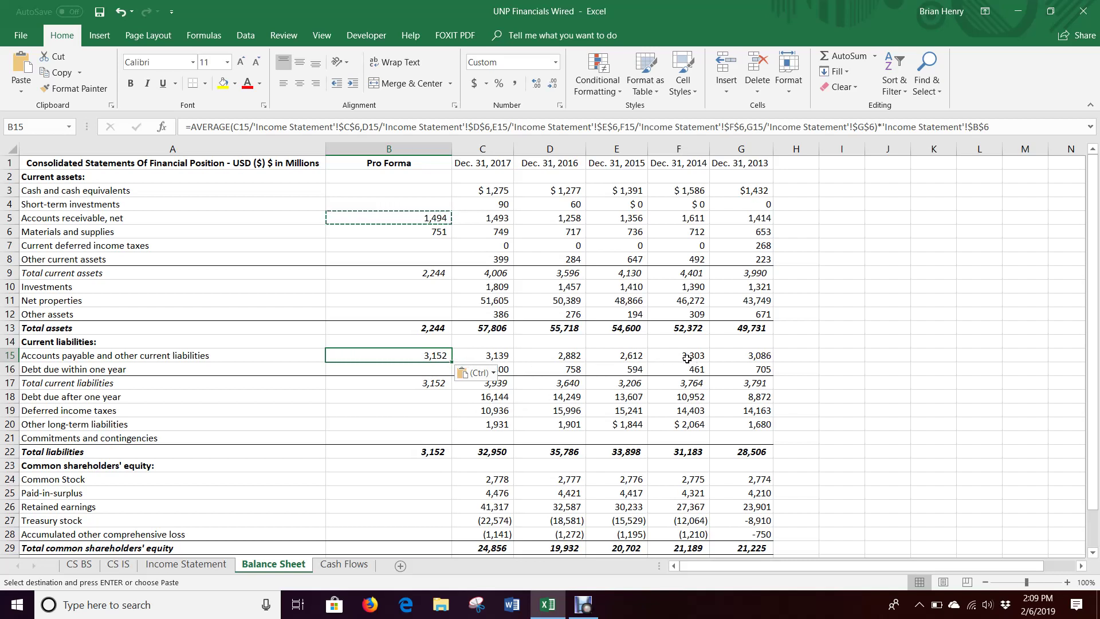
Create a copy of the Balance Sheet worksheet, named Balance Sheet (2)
right_click(286, 570)
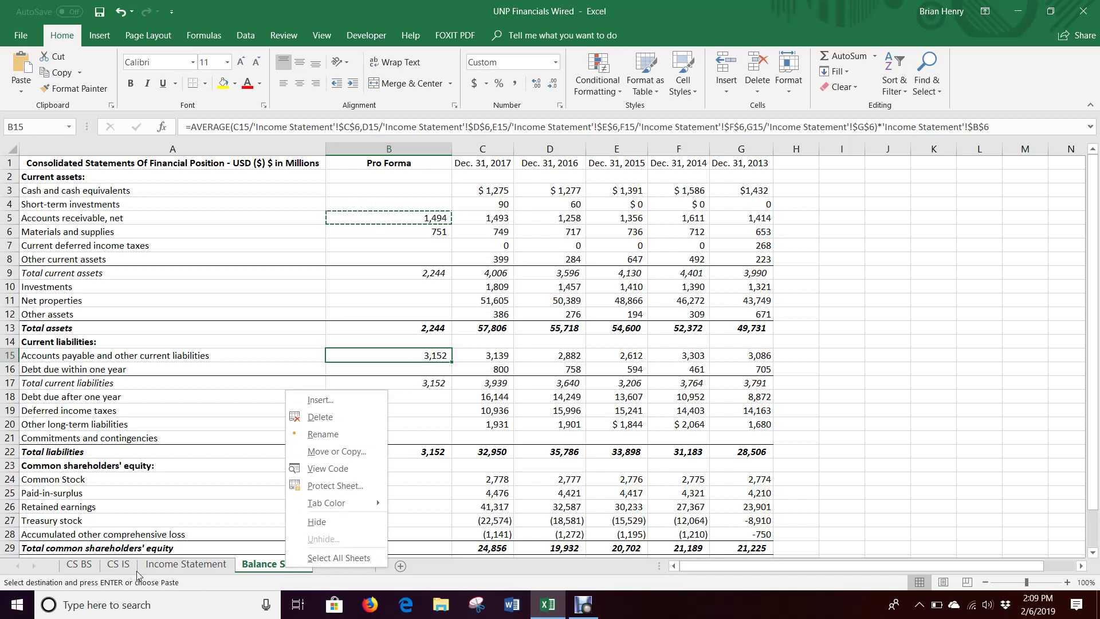
click(347, 452)
click(276, 513)
click(360, 535)
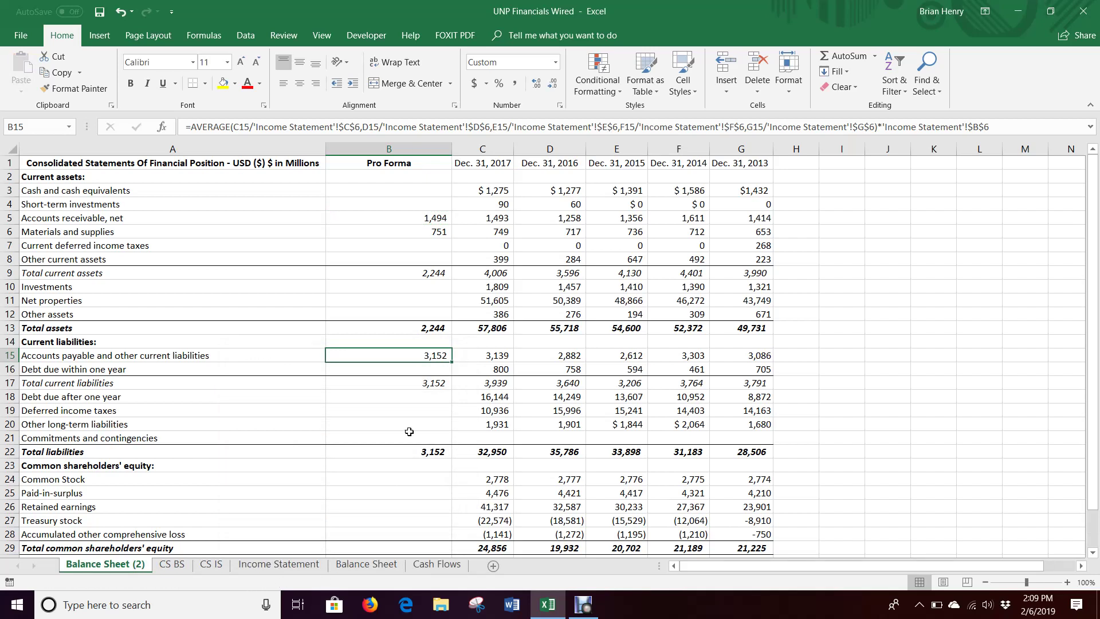
In the copy's C3, start the formula ='Balance Sheet'!C3/
click(486, 190)
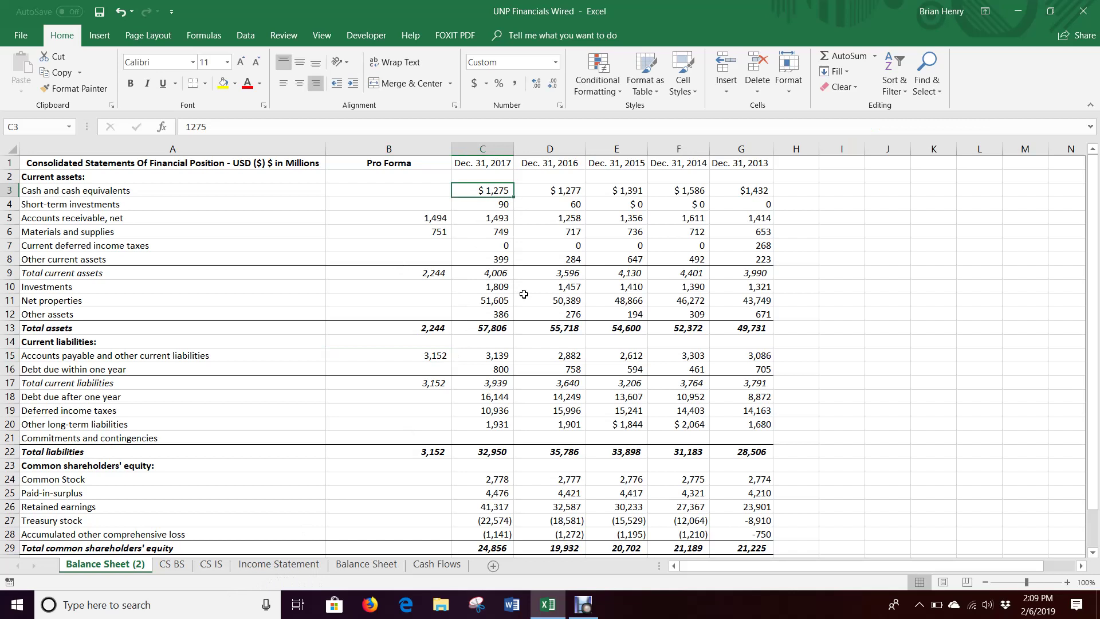
text(=)
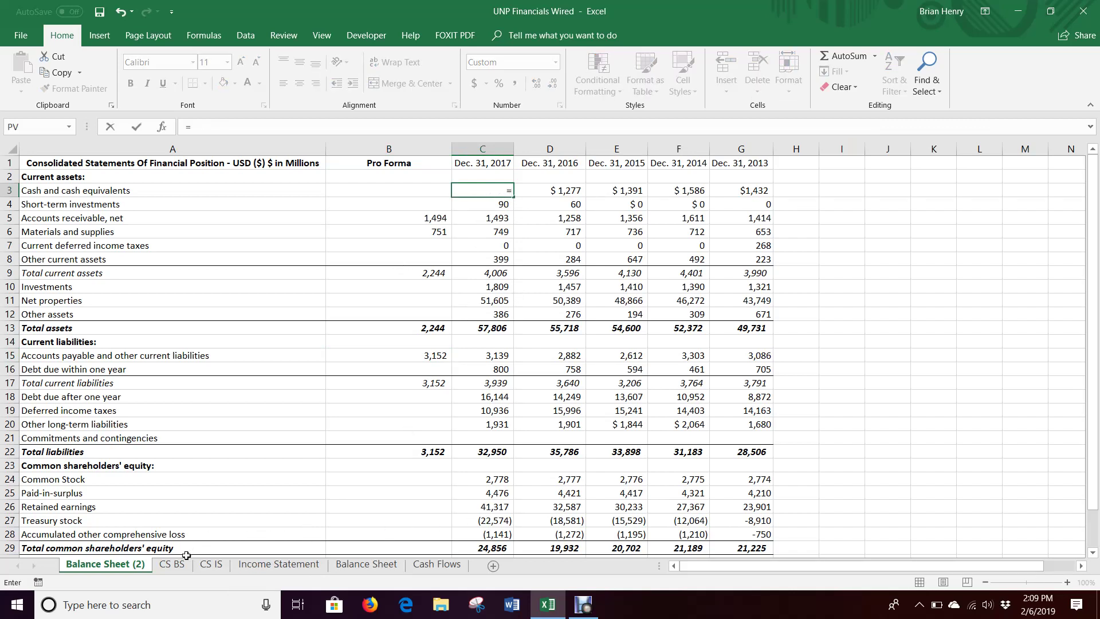
click(396, 566)
click(481, 191)
text(/)
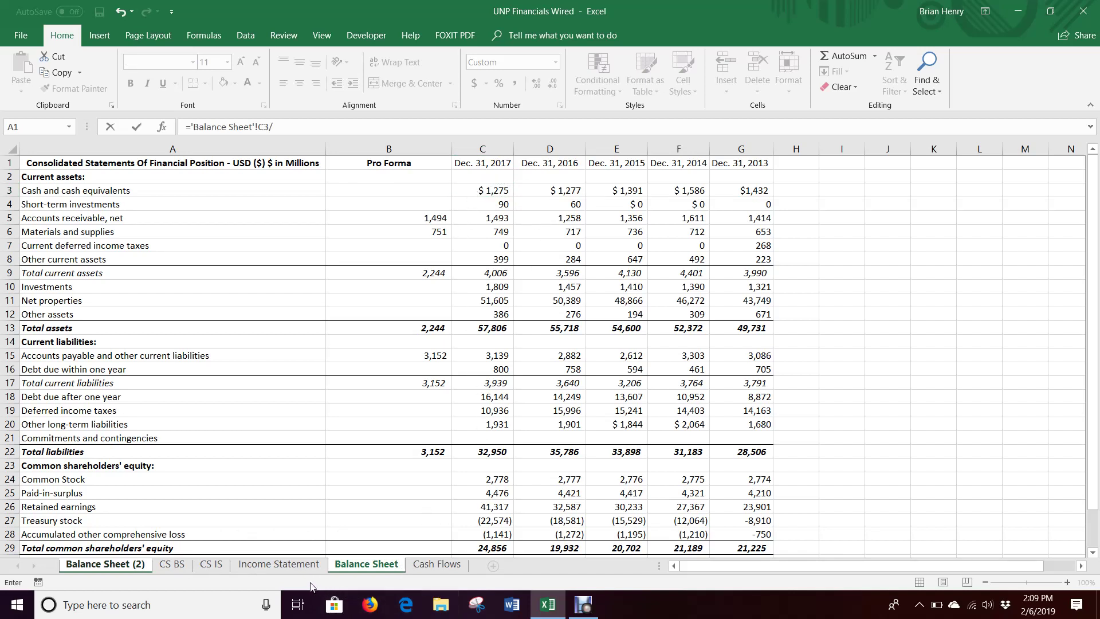
Complete C3 as ='Balance Sheet'!C3/'Income Statement'!C$6 and enter it
click(282, 569)
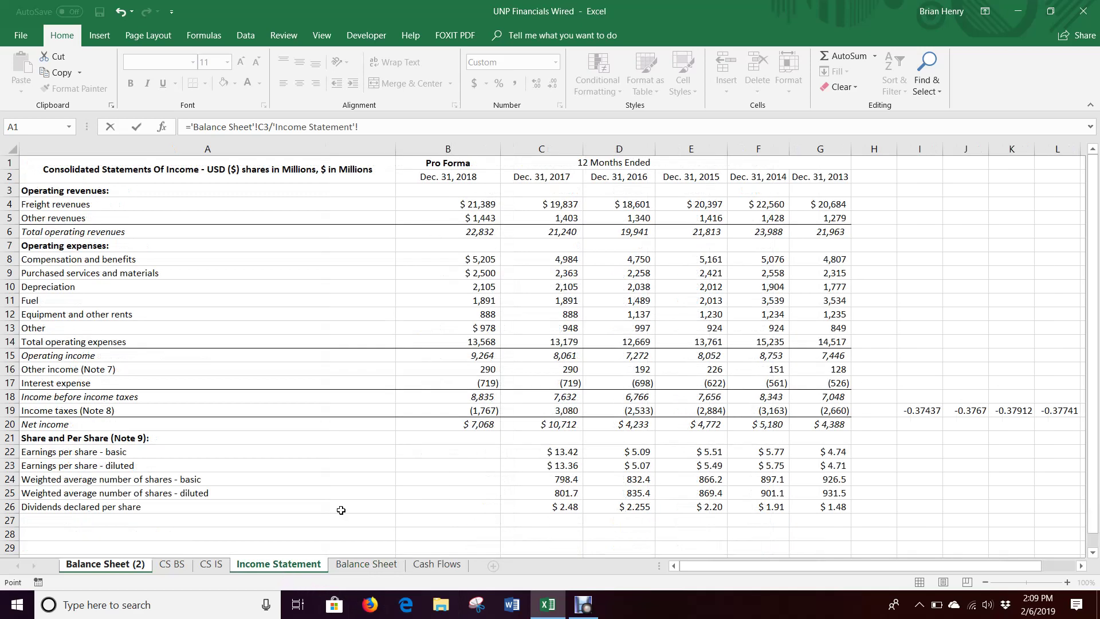
click(545, 231)
click(363, 127)
key(Return)
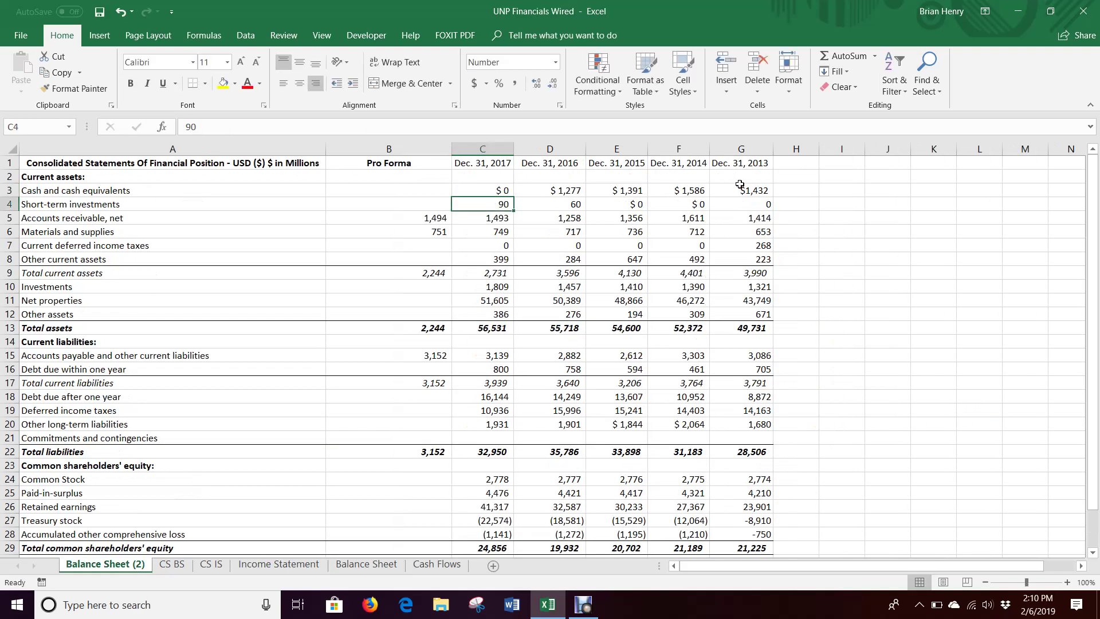
Format C3 as a percentage and fill the formula across to column G and down to row 30
click(506, 188)
click(494, 85)
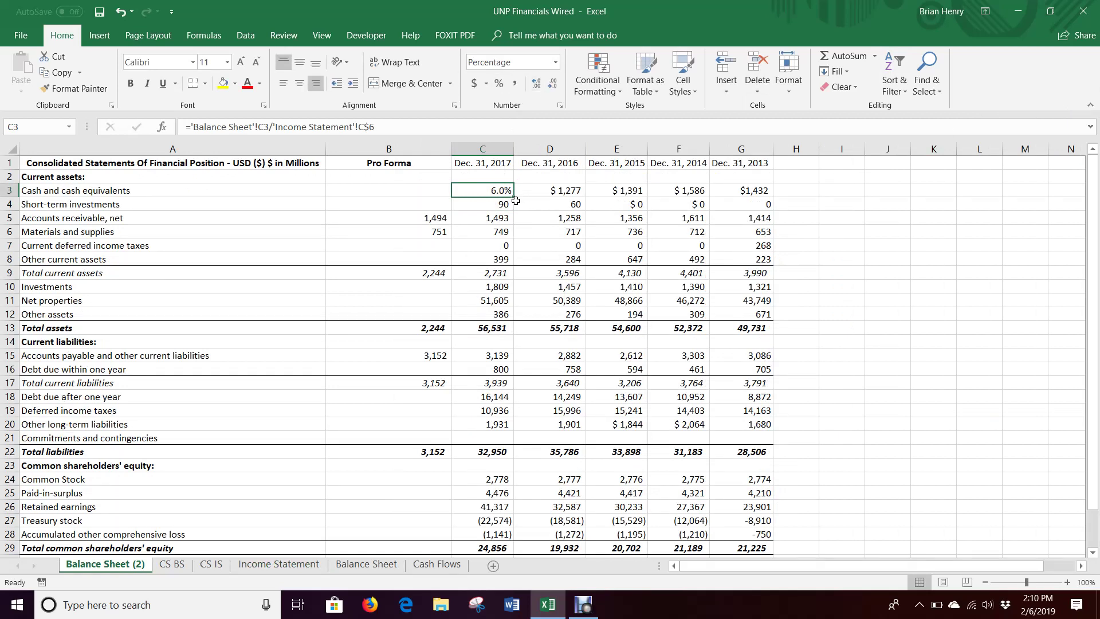
drag(513, 197, 767, 507)
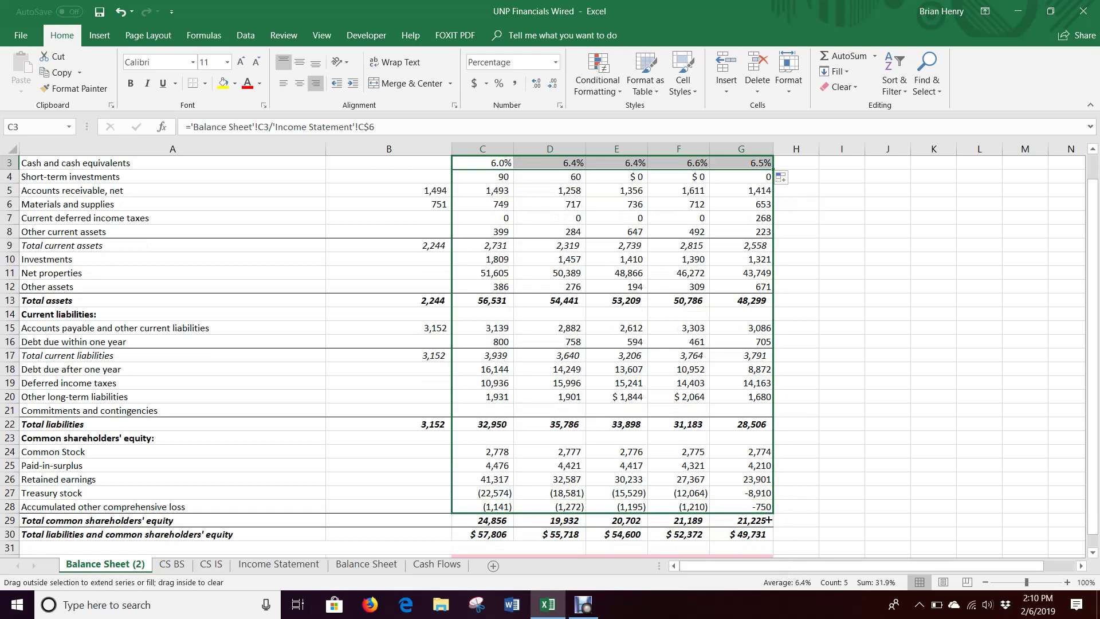
drag(768, 520, 770, 537)
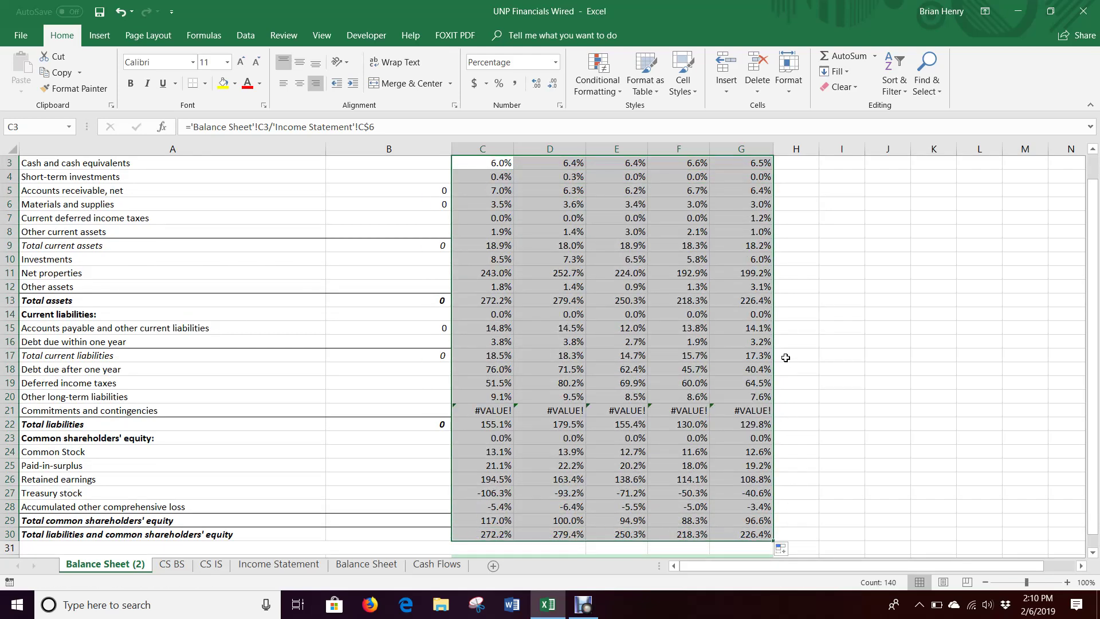
Enter 1 in H3 beside the cash row
scroll(632, 316, up, 1)
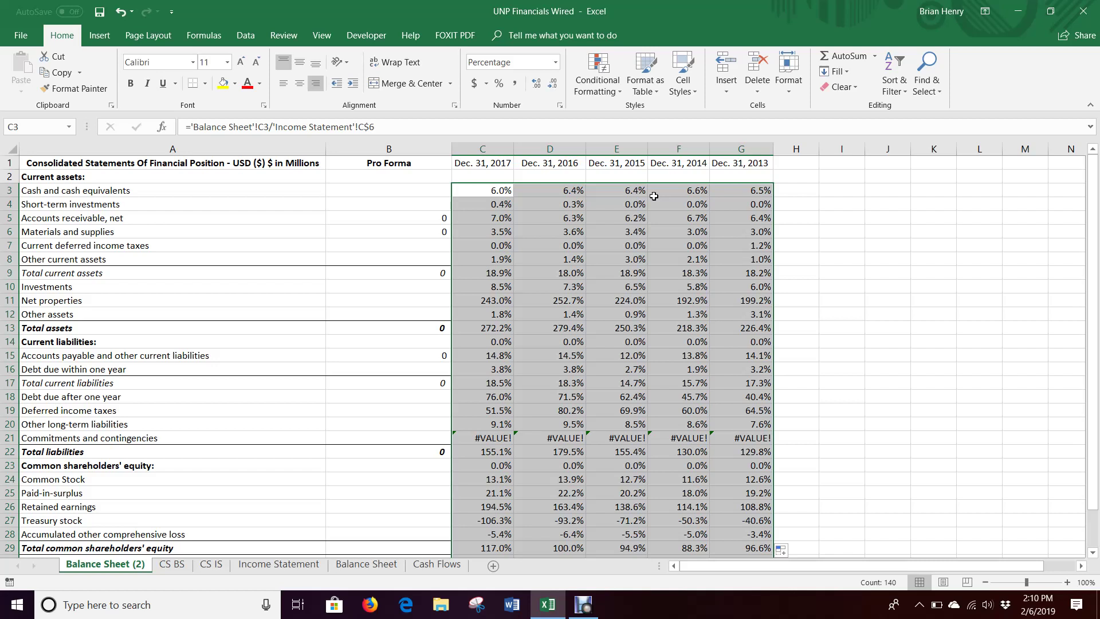
click(810, 194)
text(1)
key(Return)
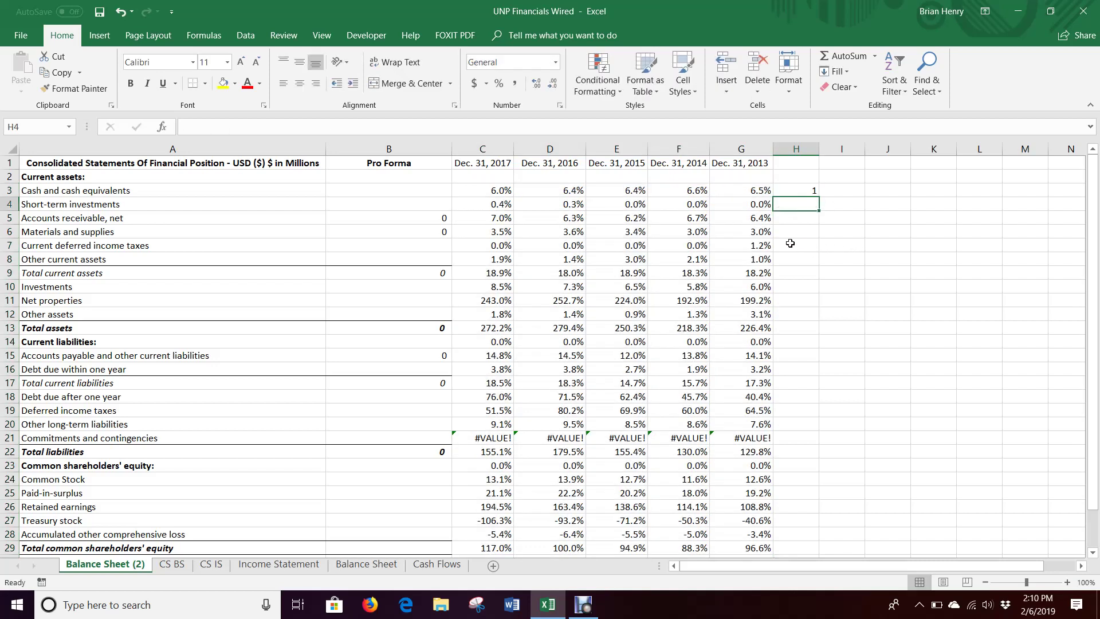
Check the ratio formulas in G5–G7, C9, C10–G10, G11 and C11
click(753, 219)
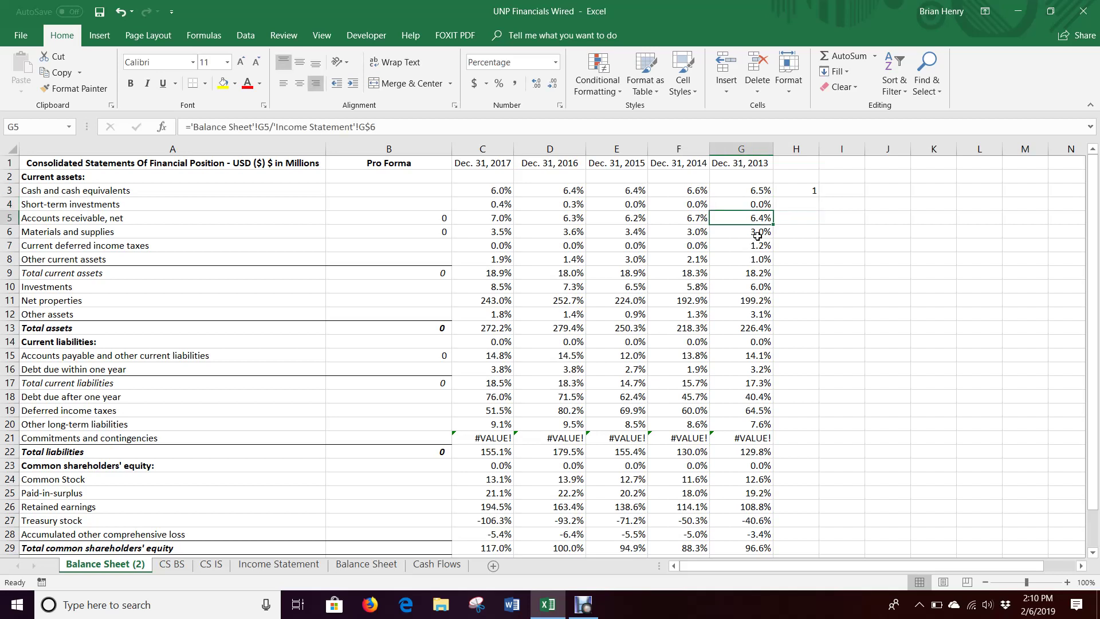
click(757, 235)
click(757, 247)
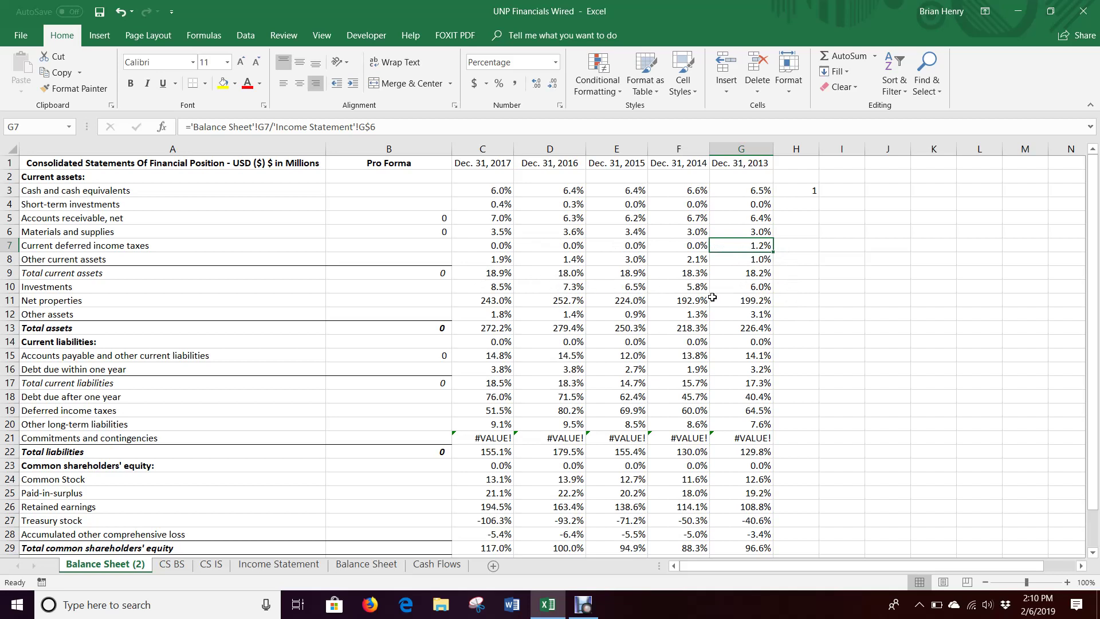
click(504, 273)
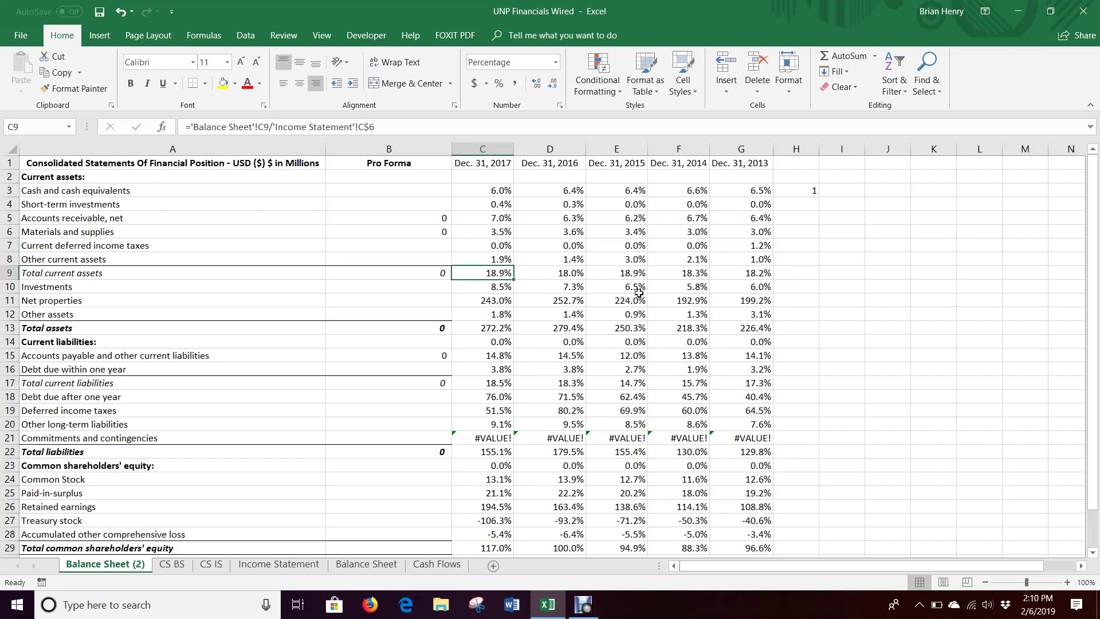
click(746, 288)
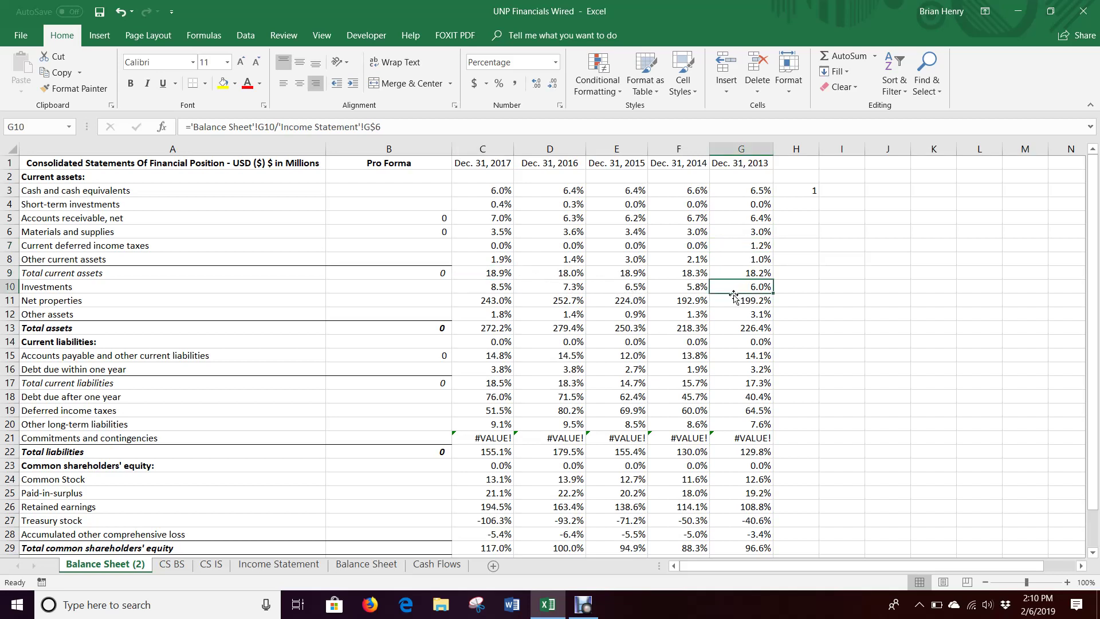
click(687, 287)
click(635, 285)
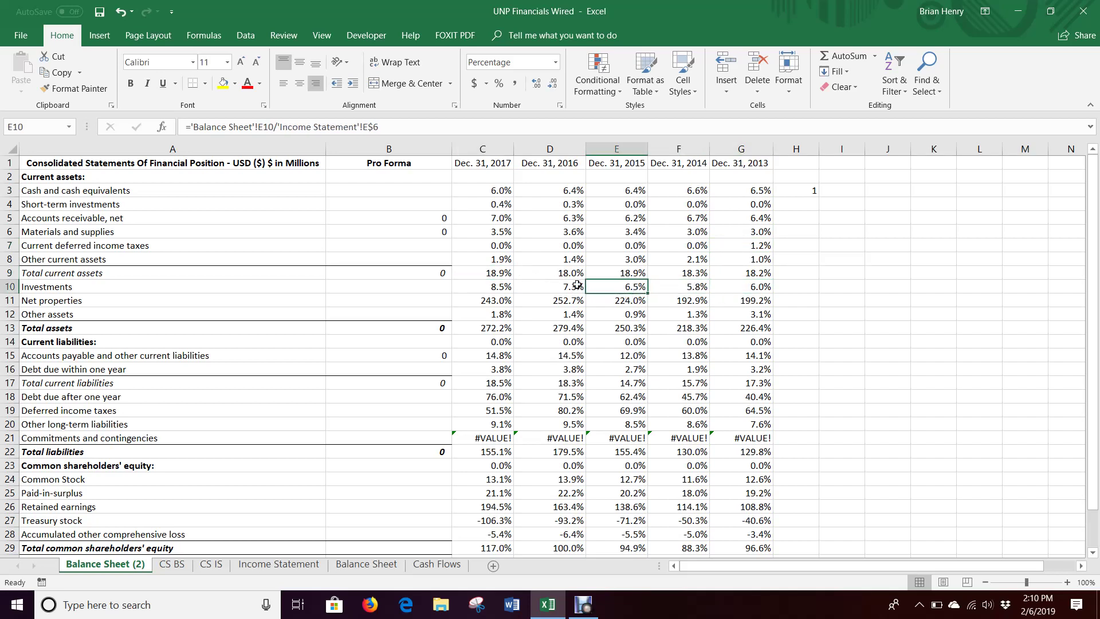
click(572, 284)
click(493, 288)
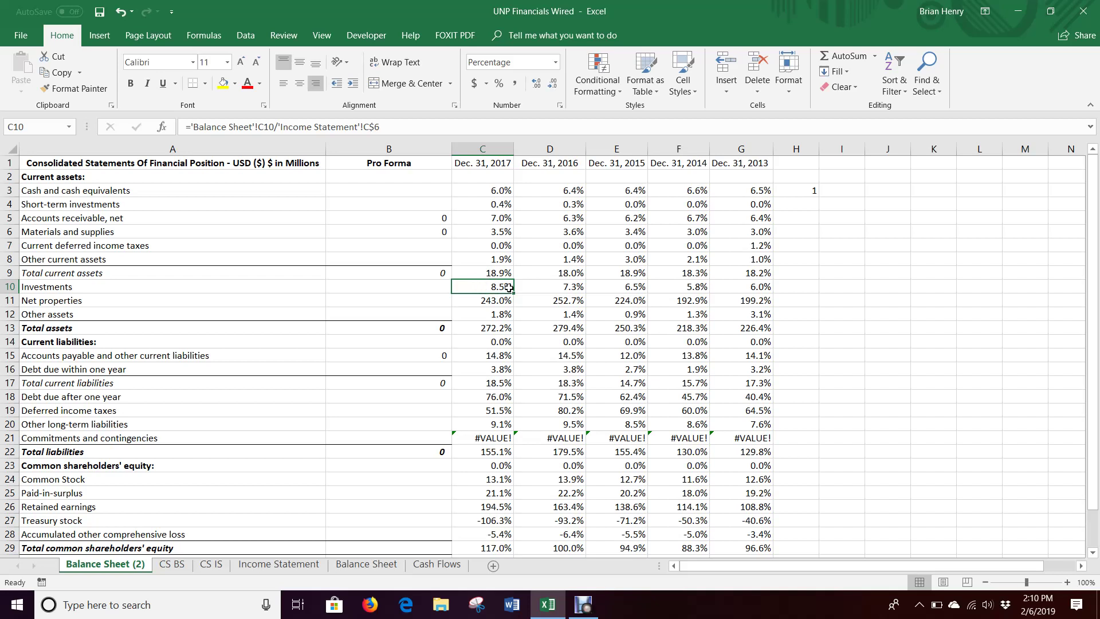
click(751, 299)
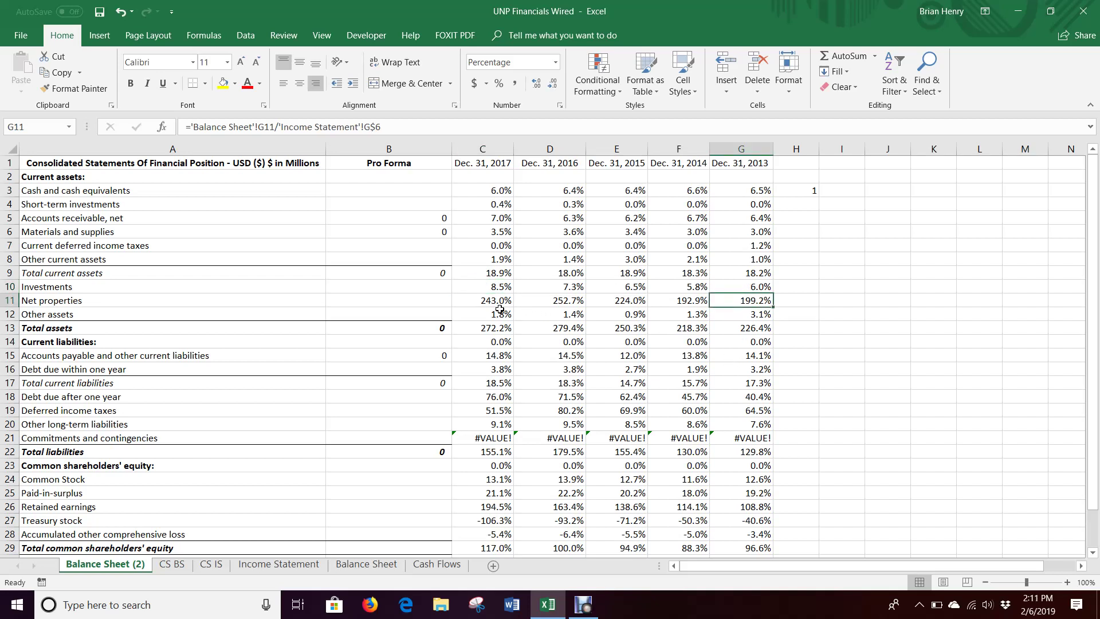
click(481, 302)
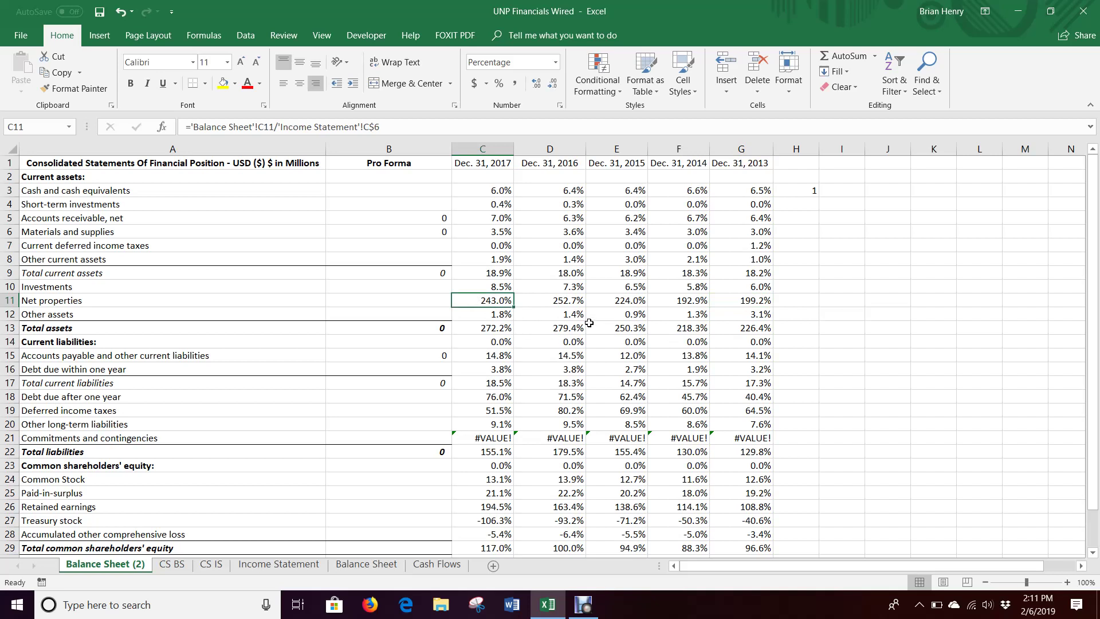
click(722, 313)
scroll(731, 344, down, 2)
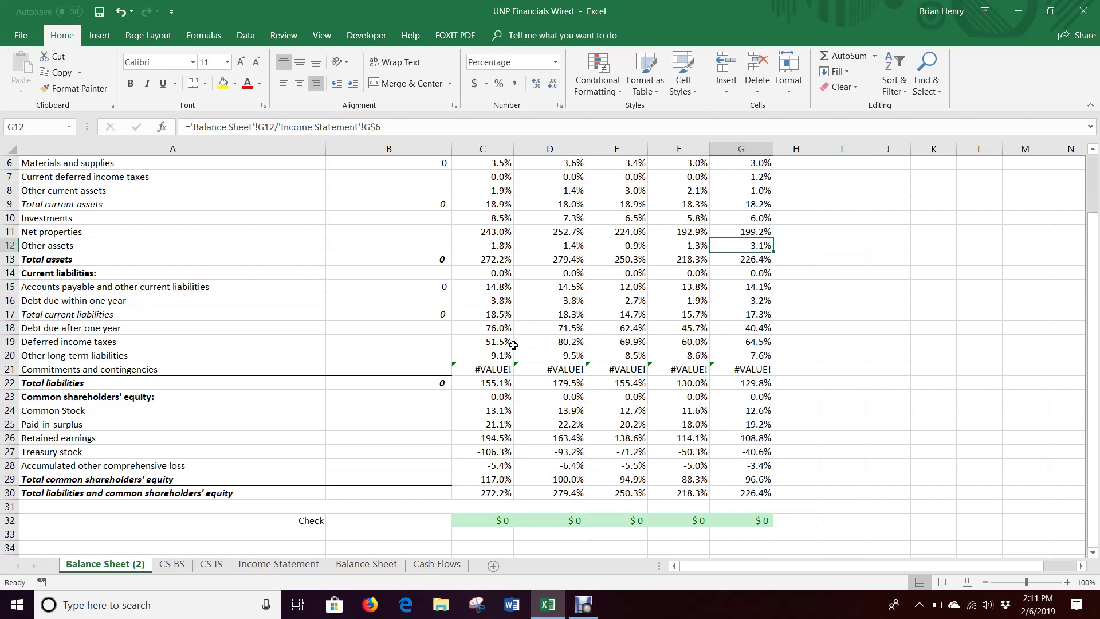
scroll(513, 345, down, 2)
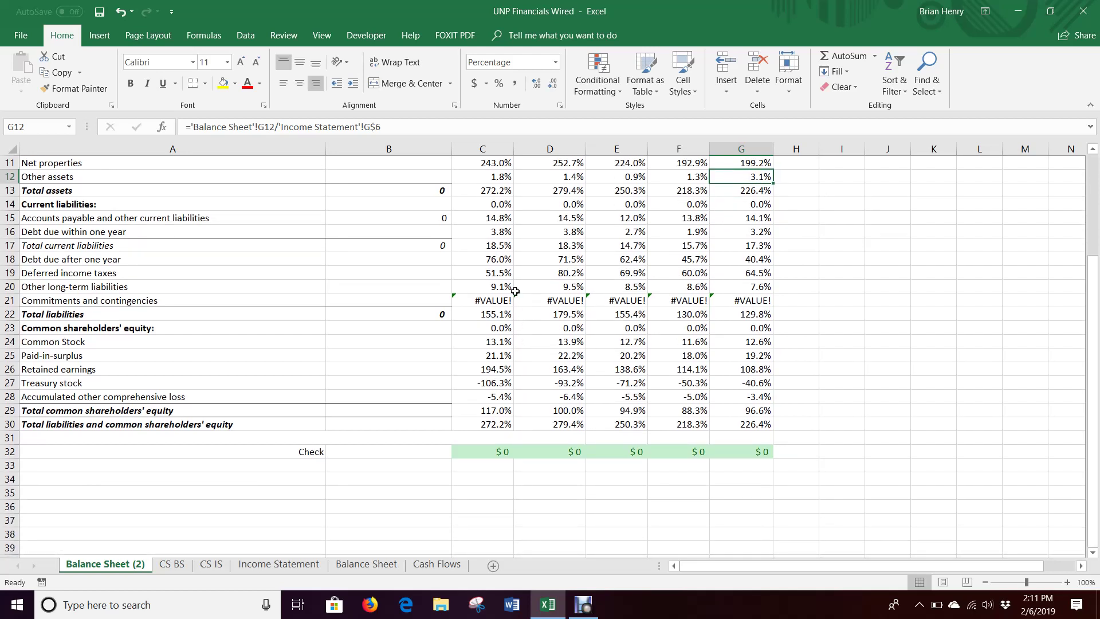
click(488, 286)
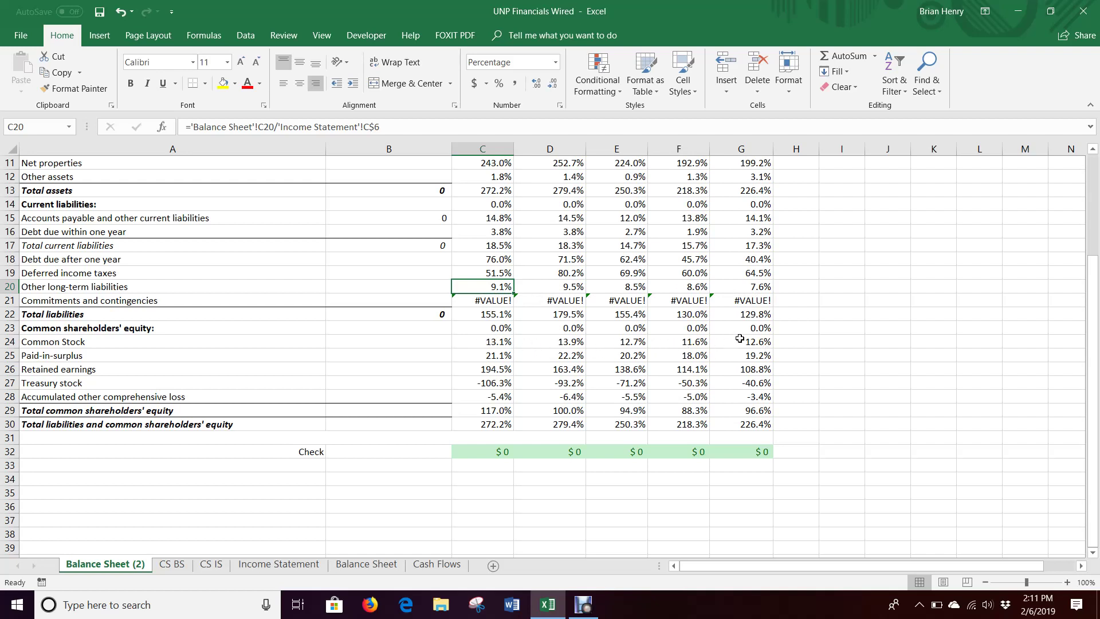
click(470, 341)
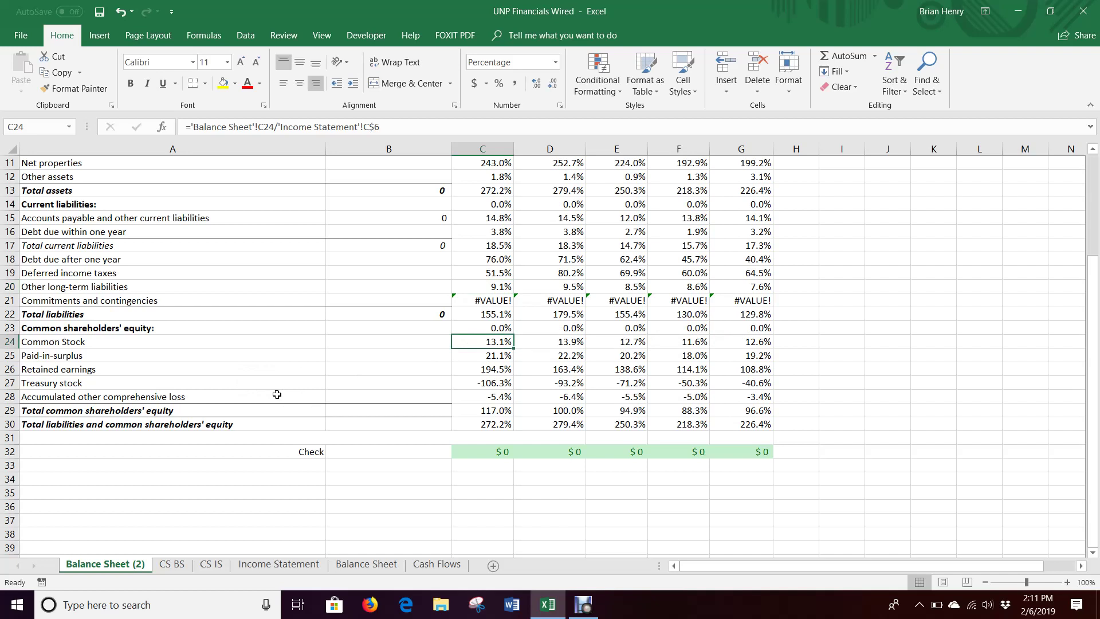
scroll(397, 389, up, 4)
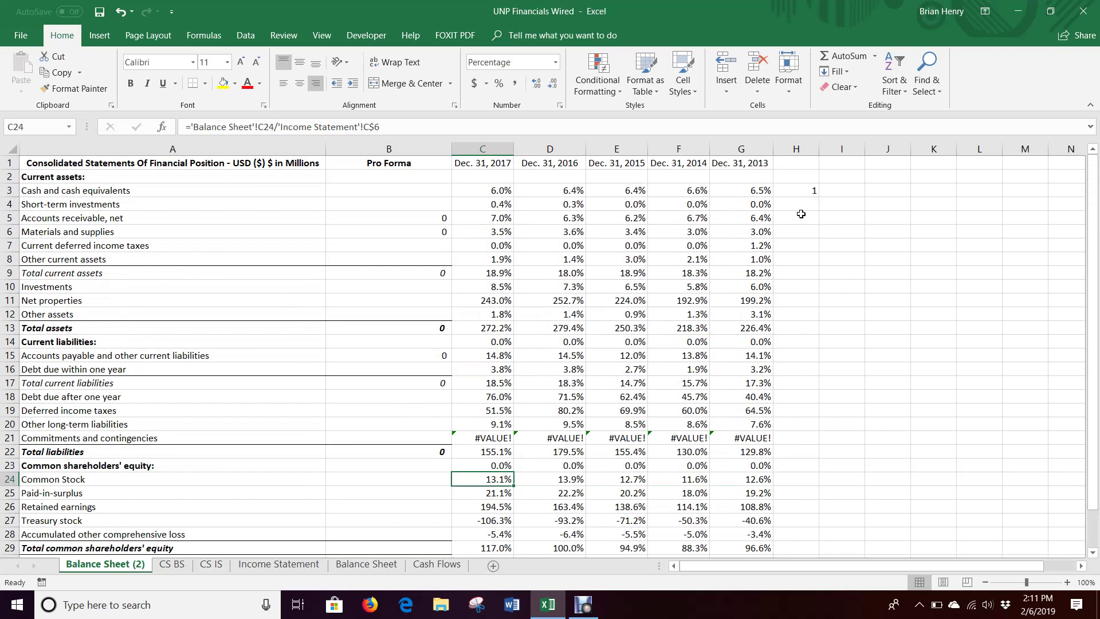
click(800, 193)
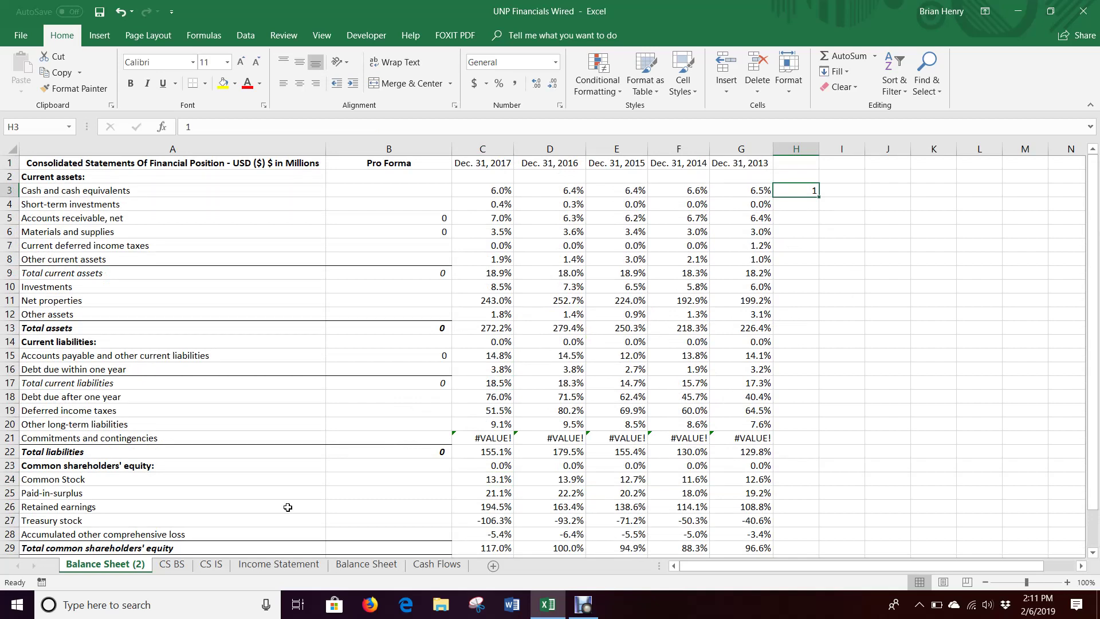
Permanently delete the Balance Sheet (2) worksheet, confirming the deletion
right_click(132, 568)
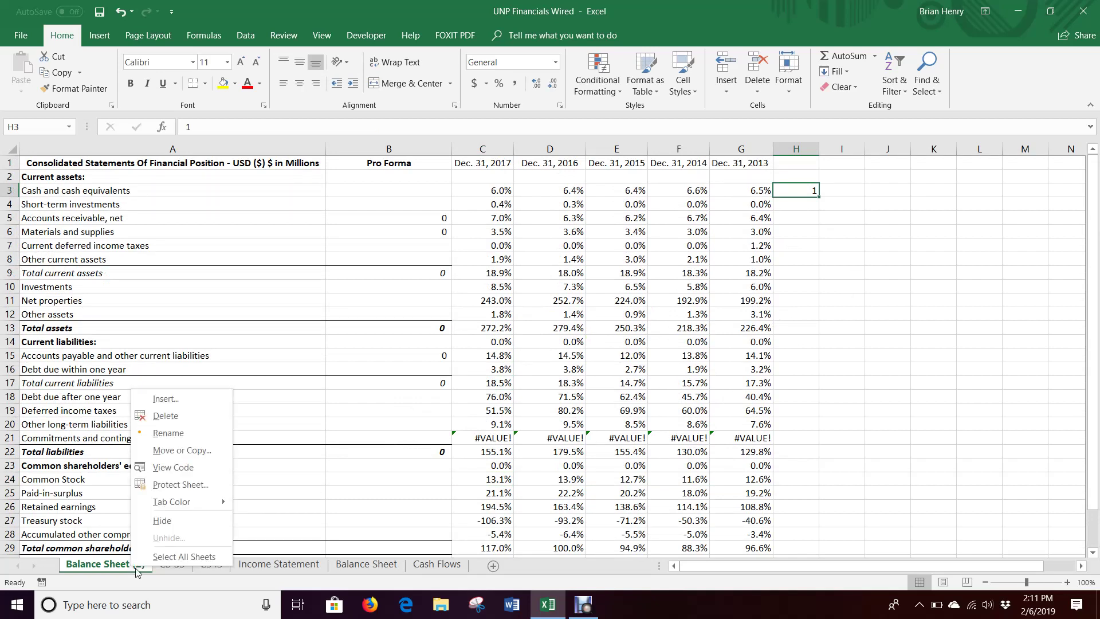
click(178, 413)
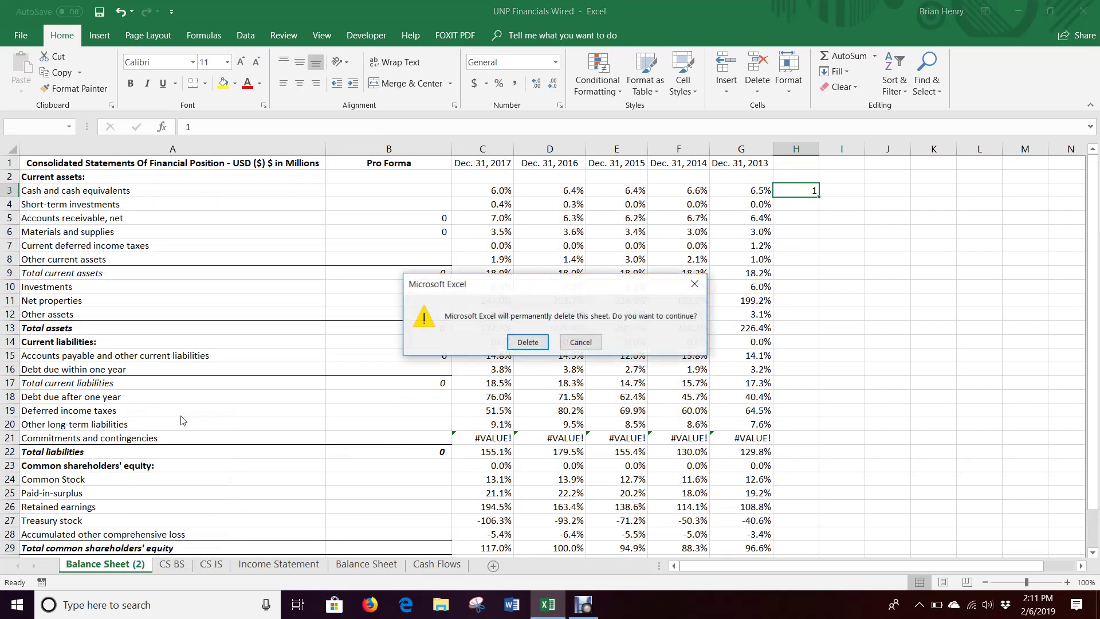
click(531, 347)
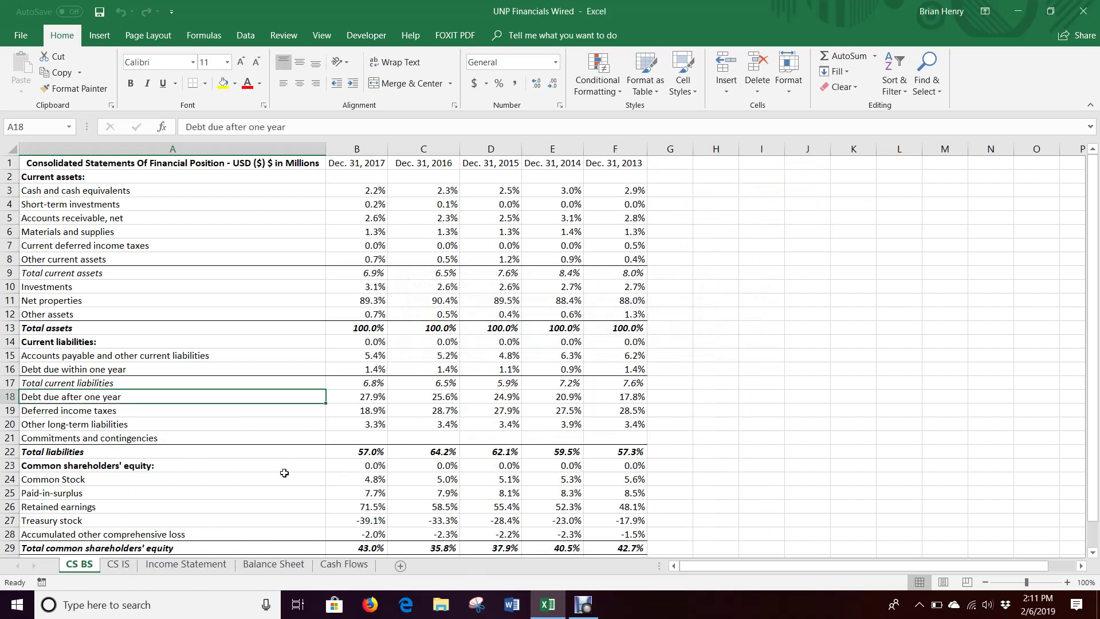
Copy the receivables estimate formula into B3, giving Pro Forma cash 1,457
click(266, 567)
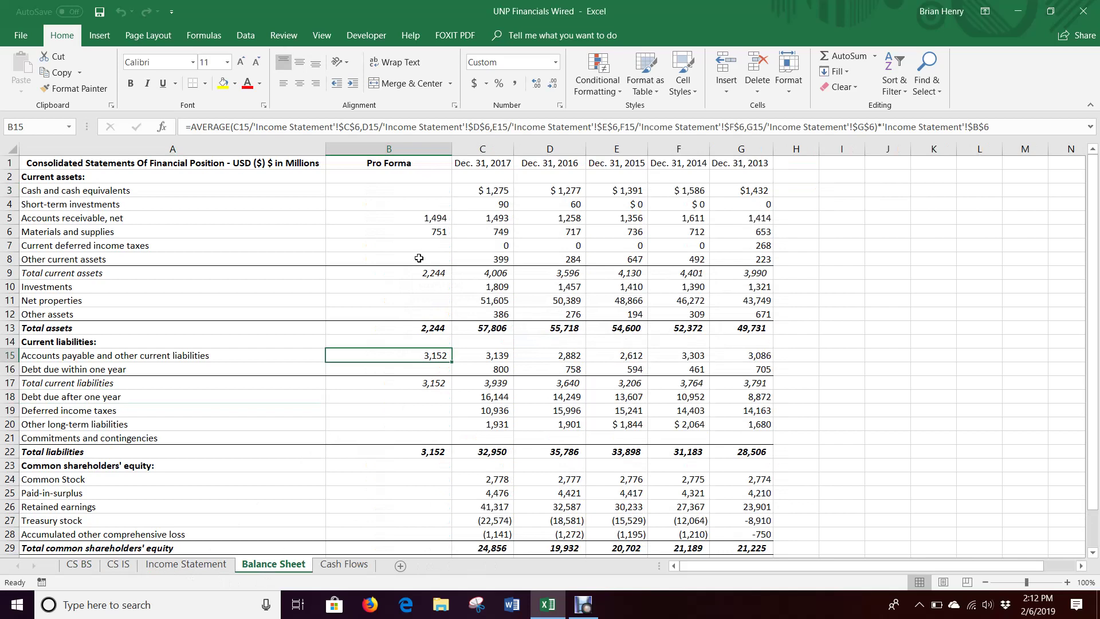
click(426, 220)
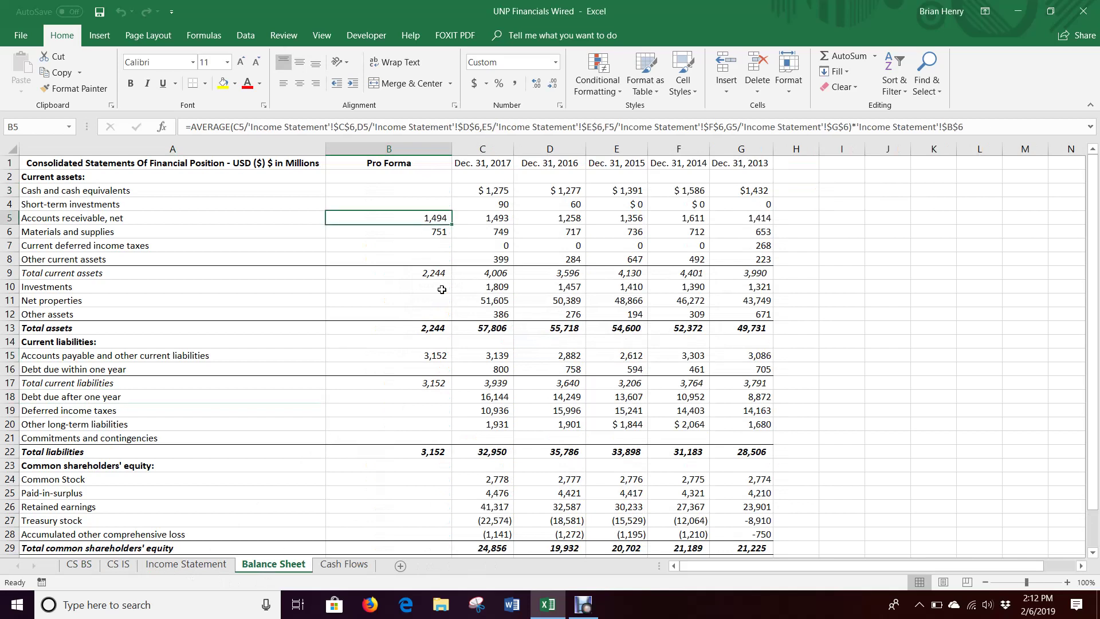
key(ctrl+c)
click(422, 190)
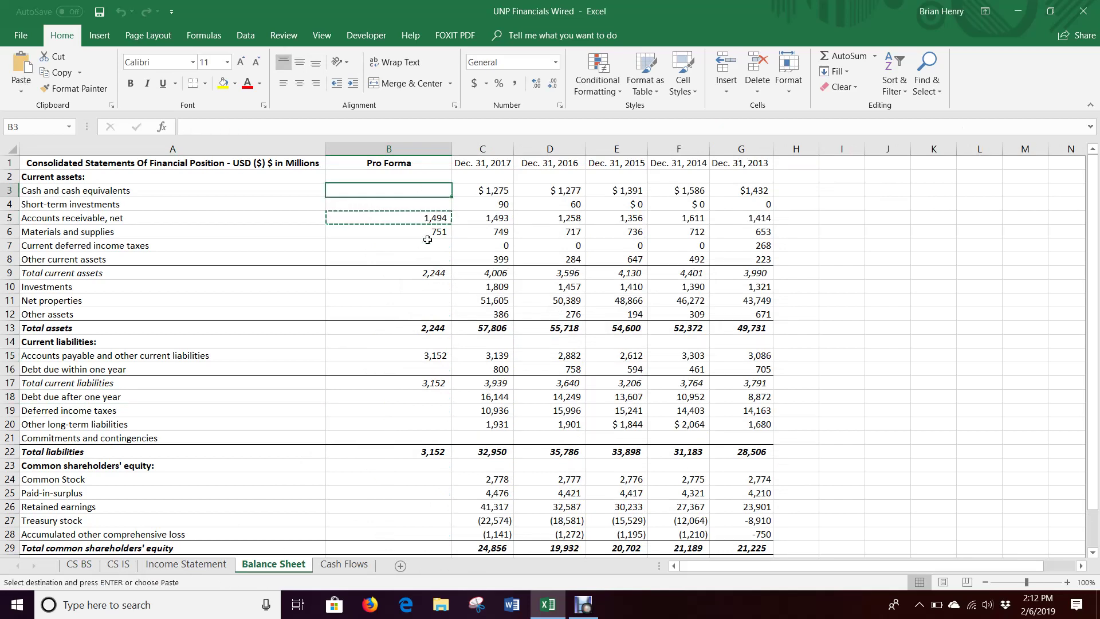
key(ctrl+v)
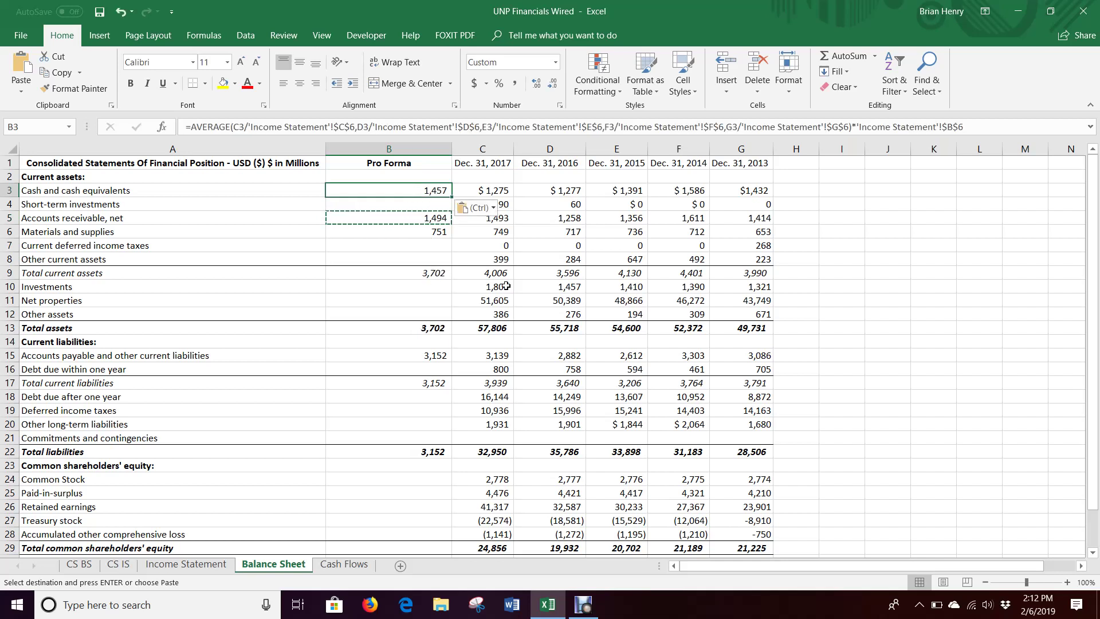
Enter =C4 in B4 to carry over 2017 short-term investments of 90
click(505, 206)
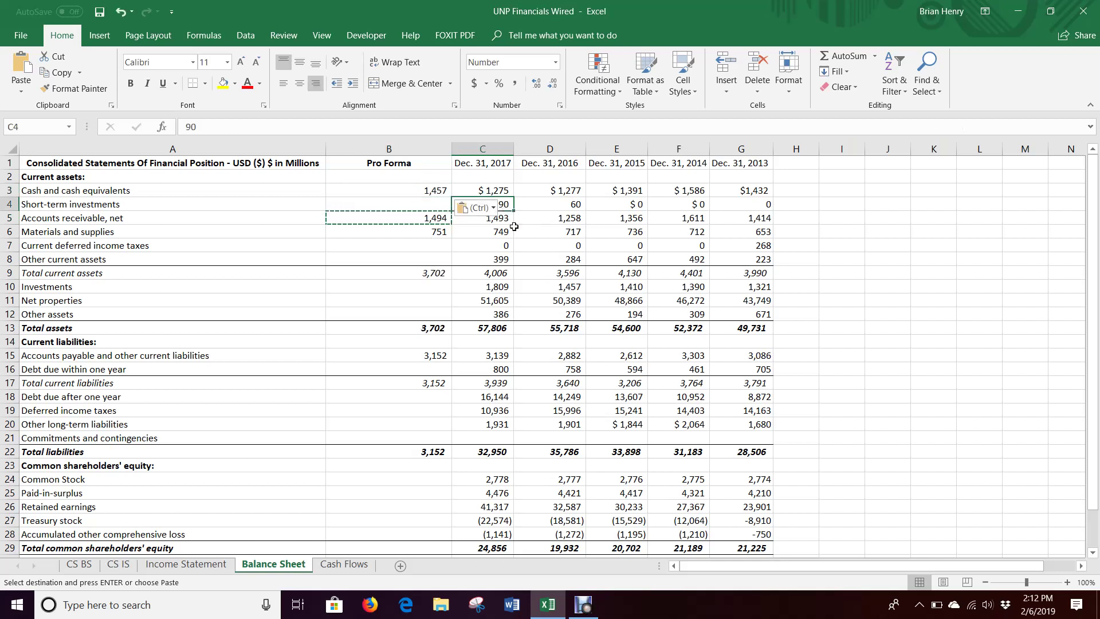
key(Left)
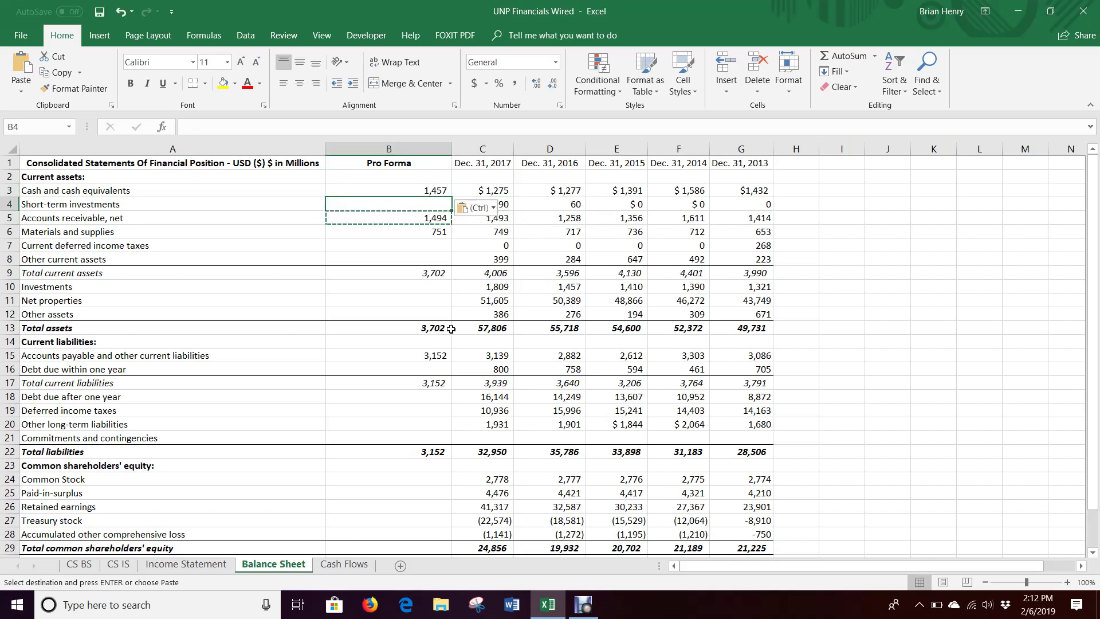
text(=)
key(Right)
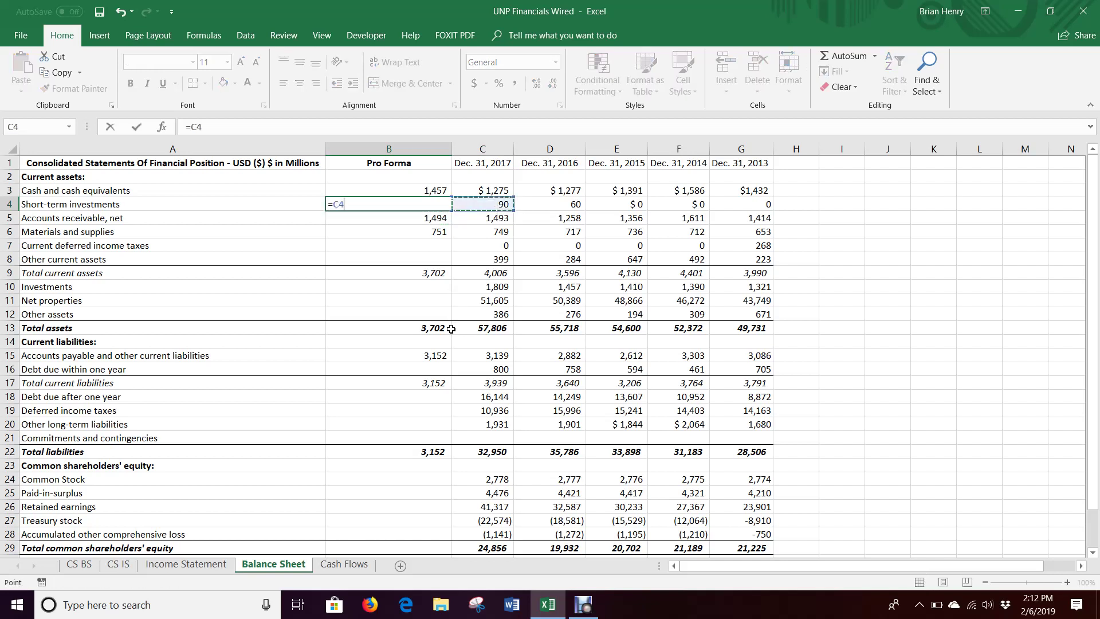
key(Return)
Paste the carry-over formula into B7, B8, B10, B11 and B12
key(Up)
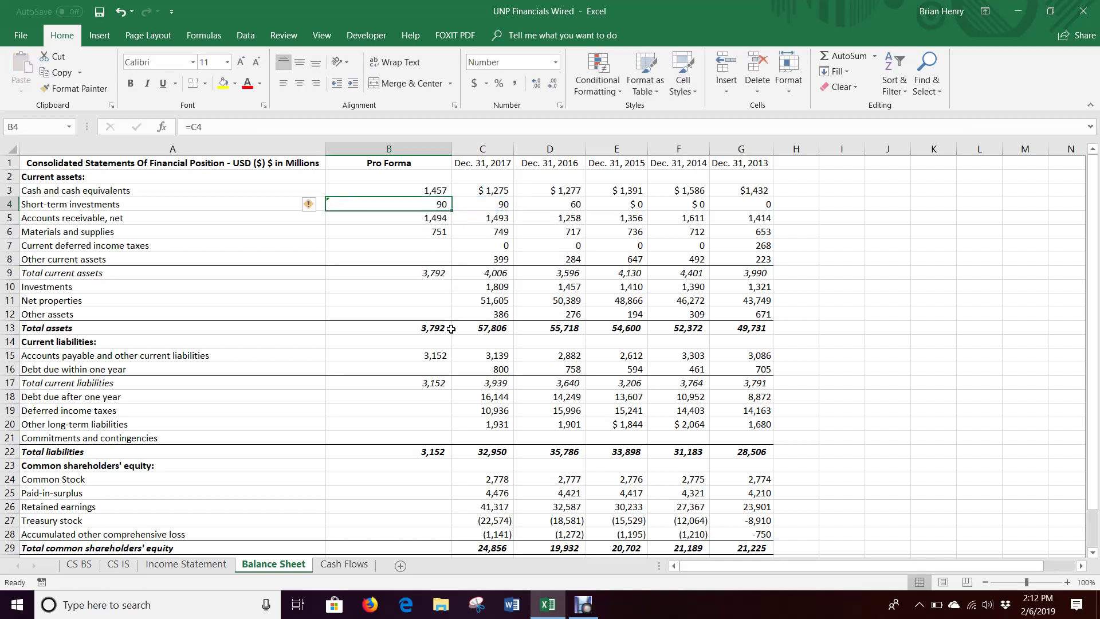
key(ctrl+c)
key(Down)
key(Down)
key(Down)
key(ctrl+v)
key(Down)
key(ctrl+v)
key(Down)
key(Down)
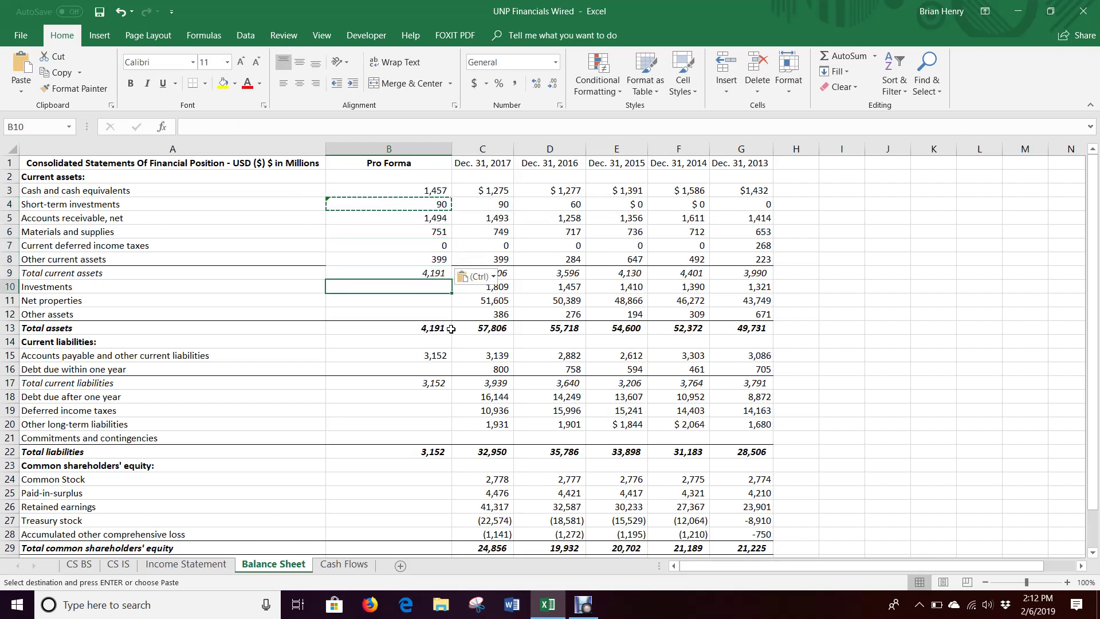
key(ctrl+v)
key(Down)
key(ctrl+v)
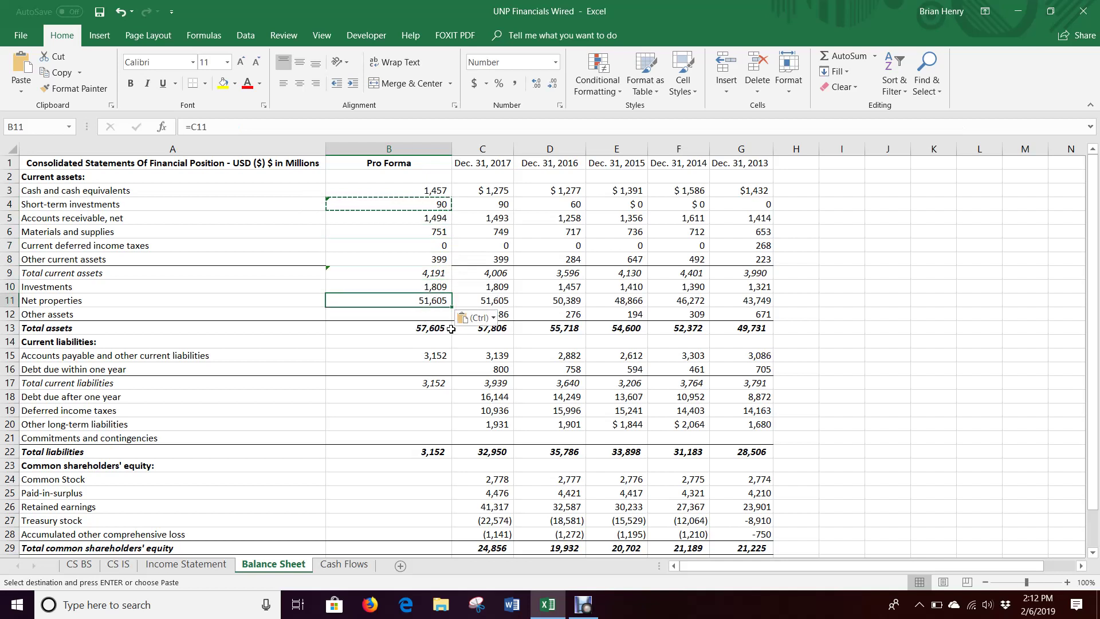
key(Down)
key(ctrl+v)
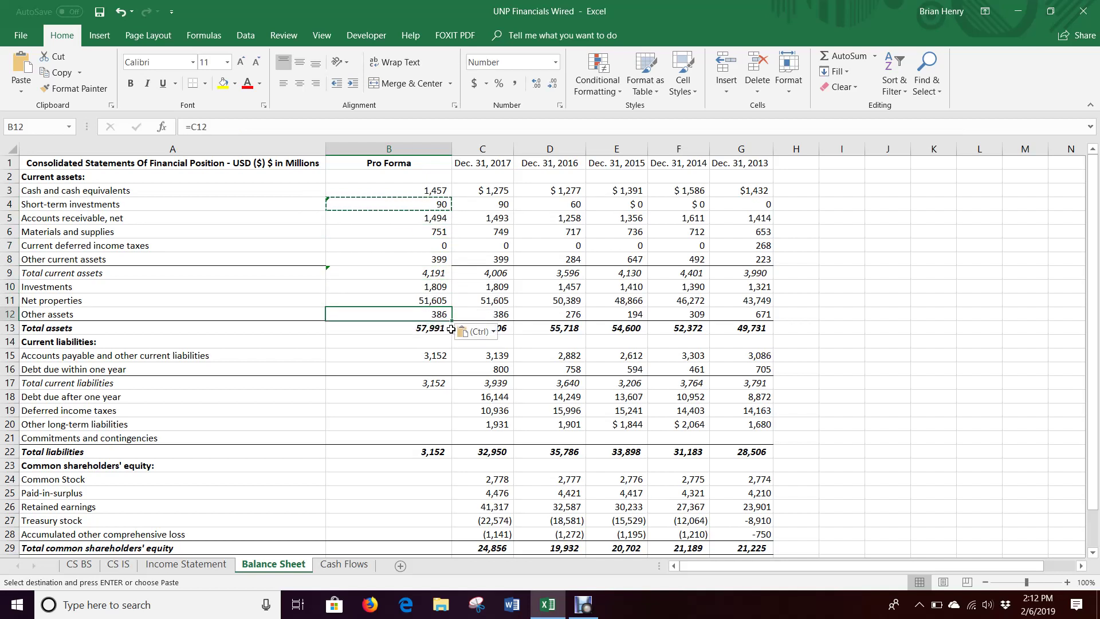
key(Down)
key(Down)
key(Down)
key(Down)
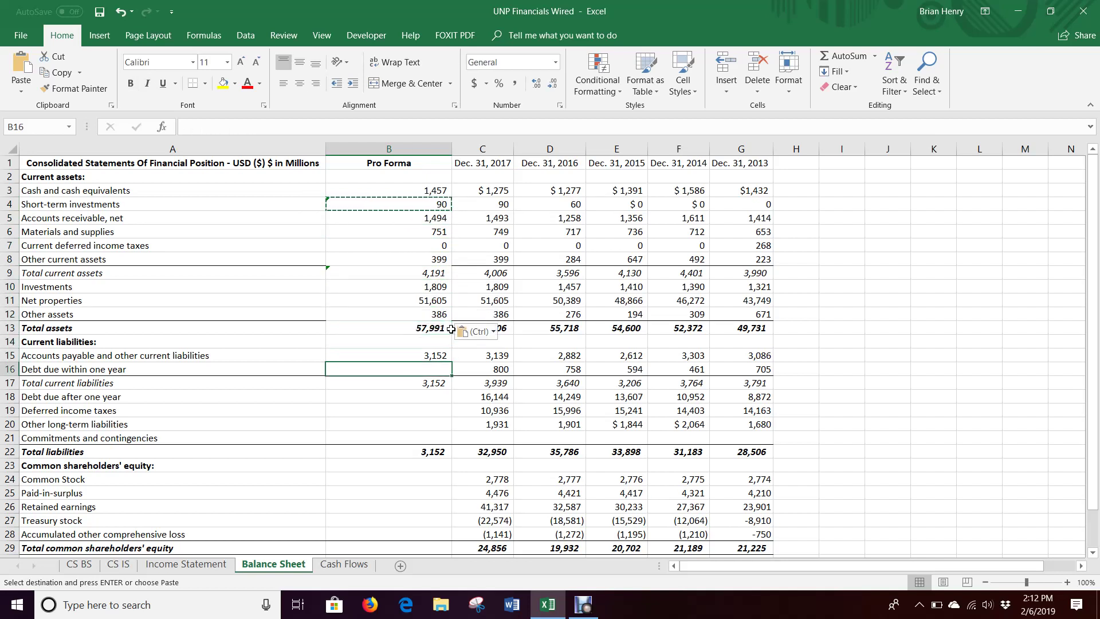
Carry over 2017 debt, deferred income taxes and other long-term liabilities into the Pro Forma column
key(ctrl+v)
key(Down)
key(Down)
key(ctrl+v)
key(Down)
key(ctrl+v)
key(Down)
key(ctrl+v)
key(Down)
key(Down)
key(Down)
key(Down)
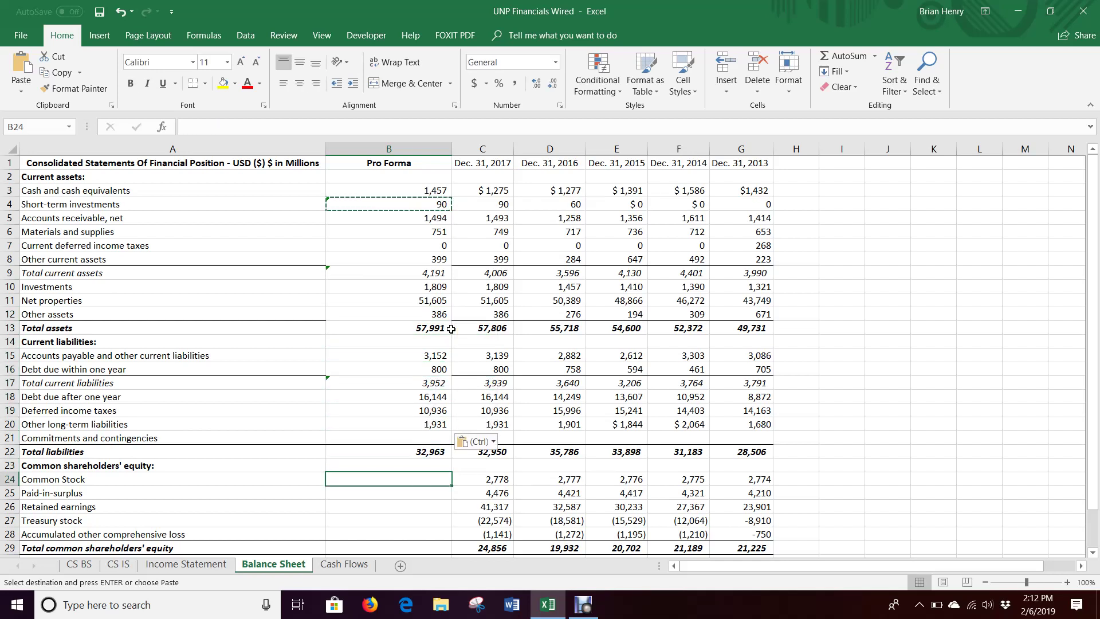
Carry over 2017 equity lines, common stock through accumulated other comprehensive loss (1,141)
scroll(451, 329, down, 2)
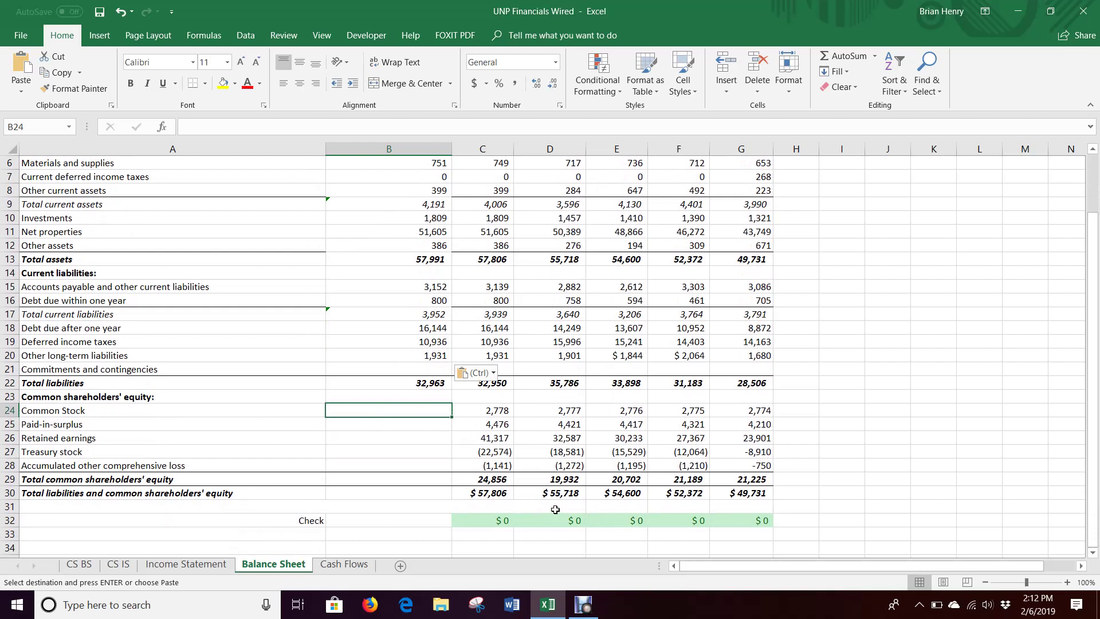
key(ctrl+v)
key(Down)
key(ctrl+v)
key(Down)
key(ctrl+v)
key(Down)
key(ctrl+v)
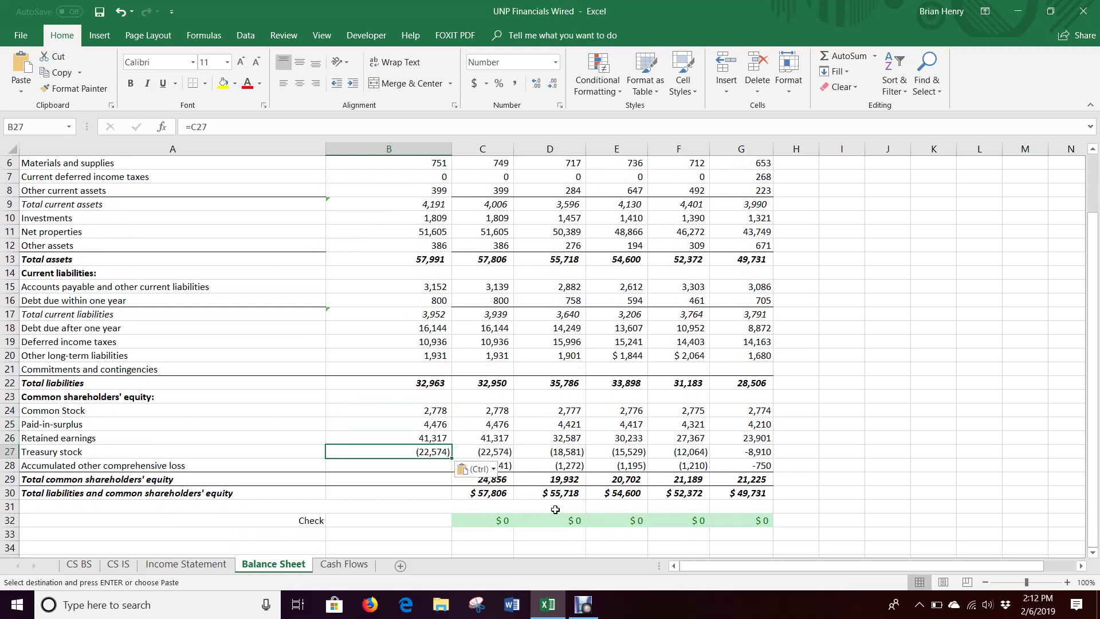
key(Down)
key(ctrl+v)
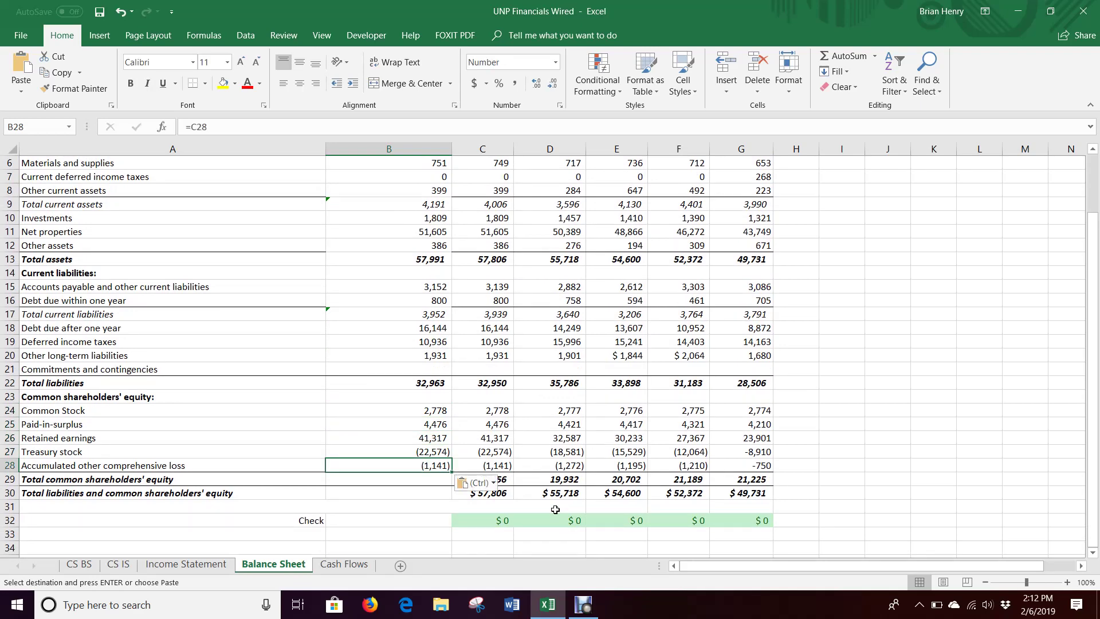
scroll(476, 418, up, 2)
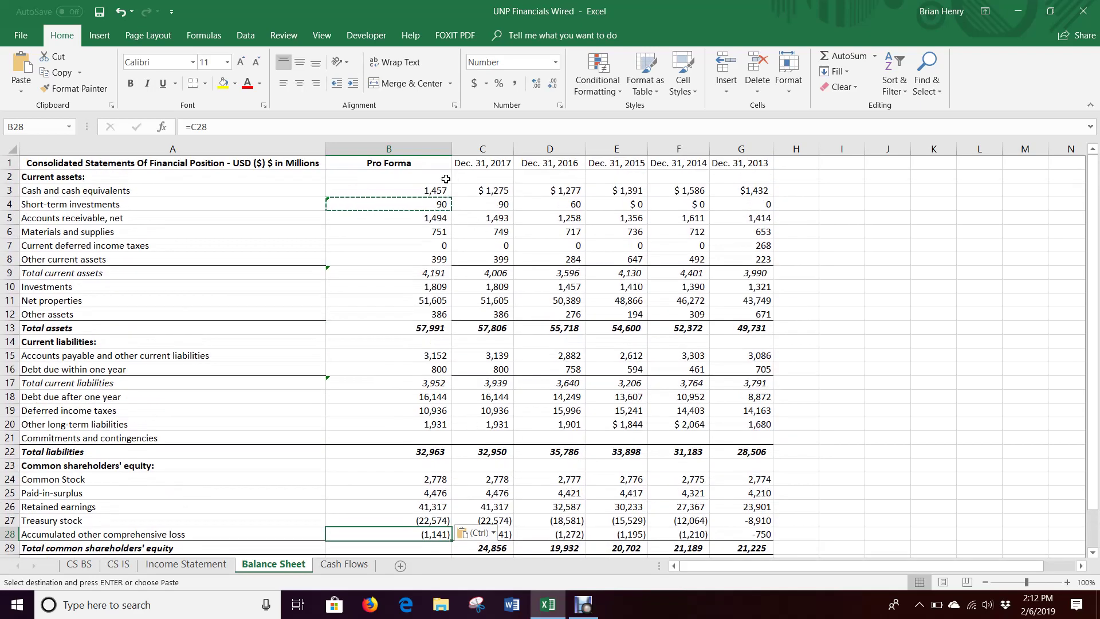
scroll(461, 262, down, 3)
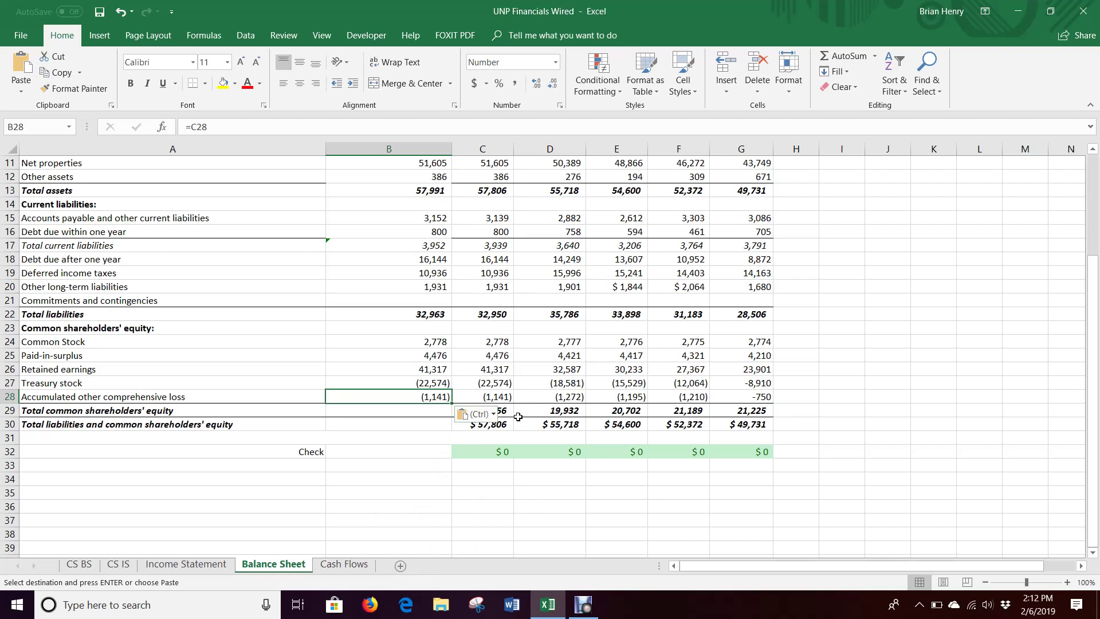
Fill the equity and total formulas into B29:B30, then compare $57,819 against total assets of 57,991
drag(506, 415, 375, 427)
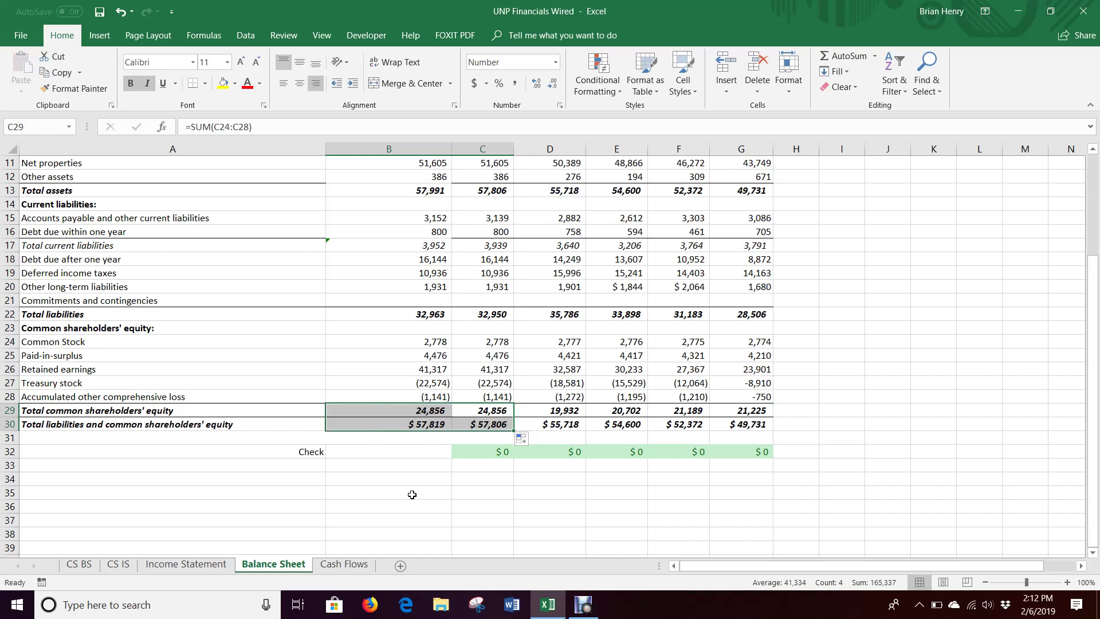
click(418, 426)
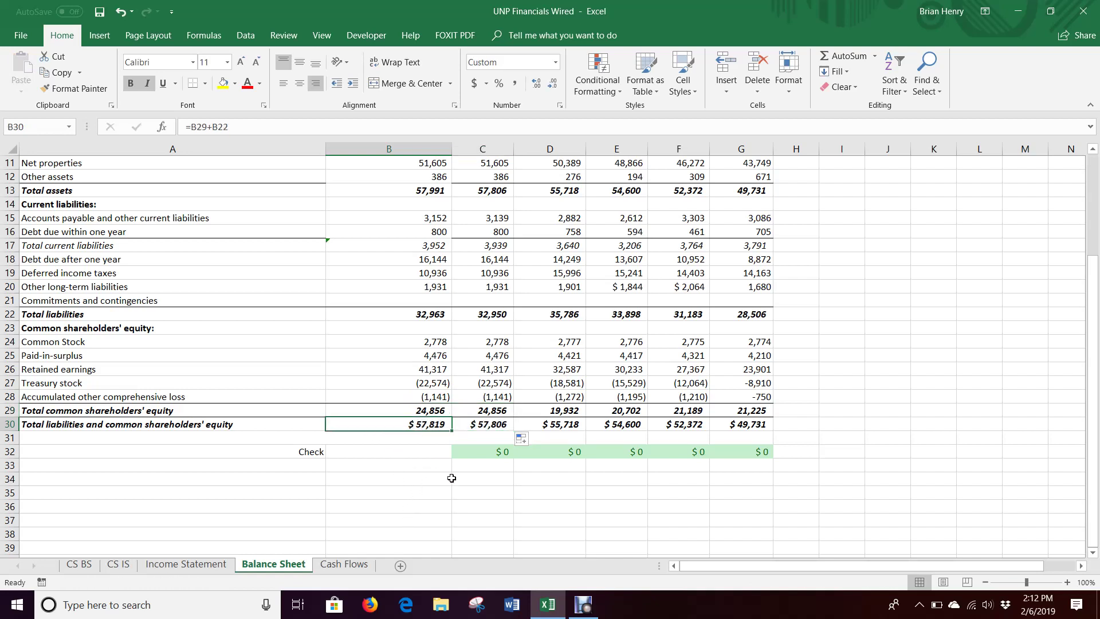
click(442, 189)
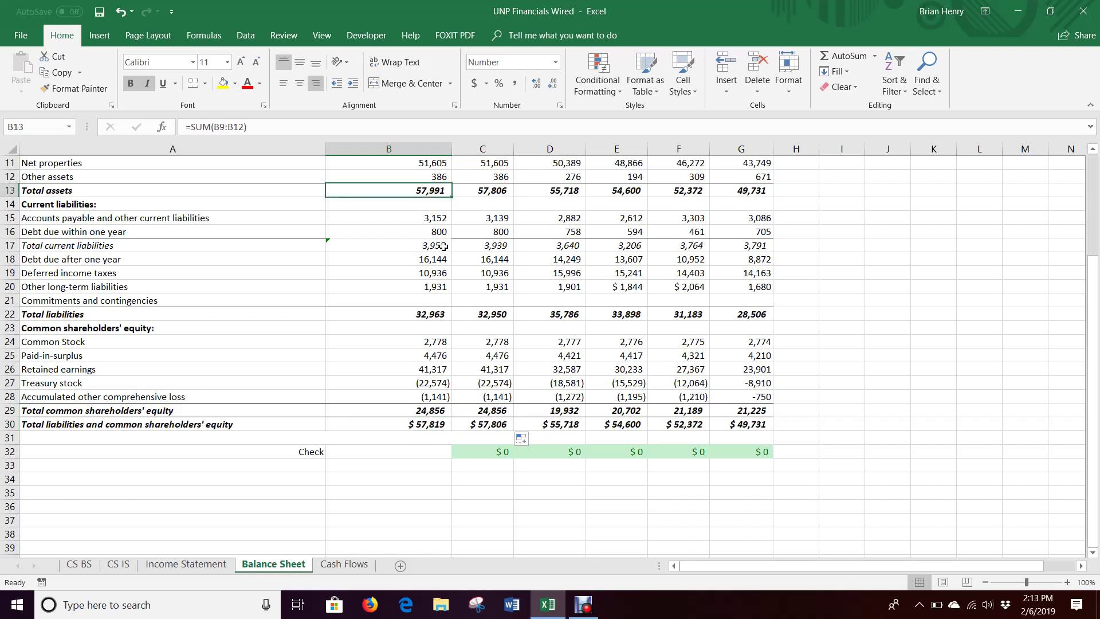
click(430, 430)
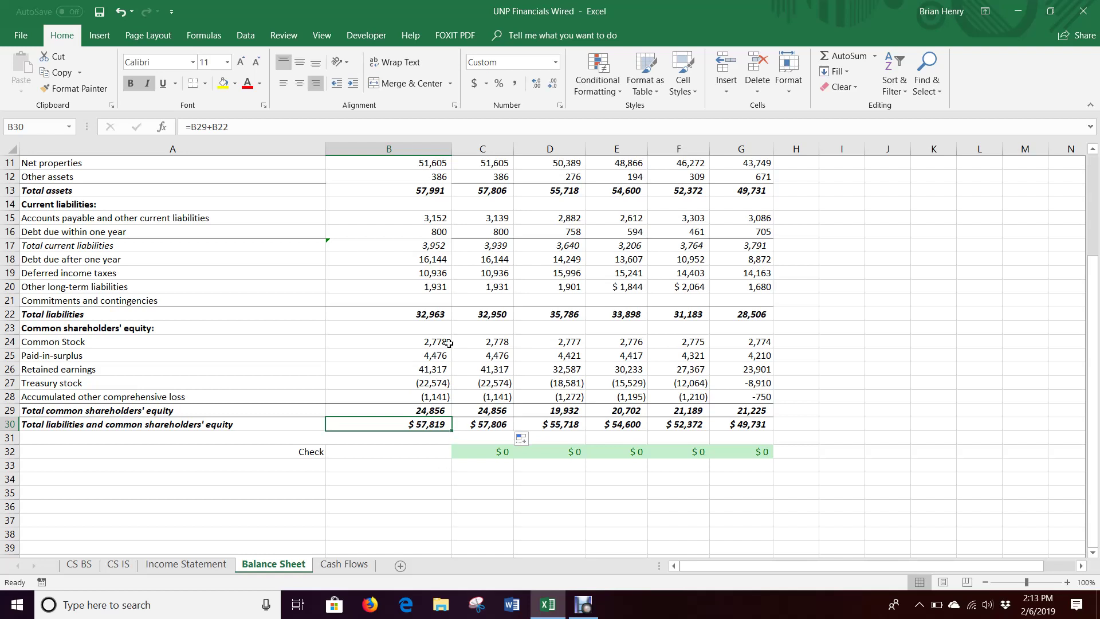
scroll(448, 344, up, 4)
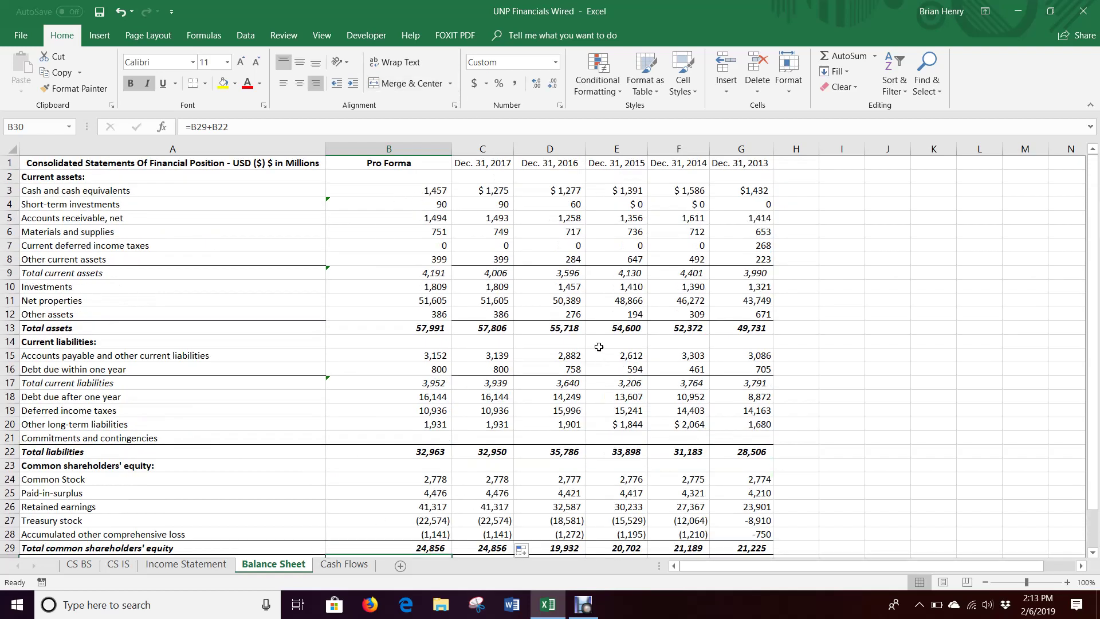